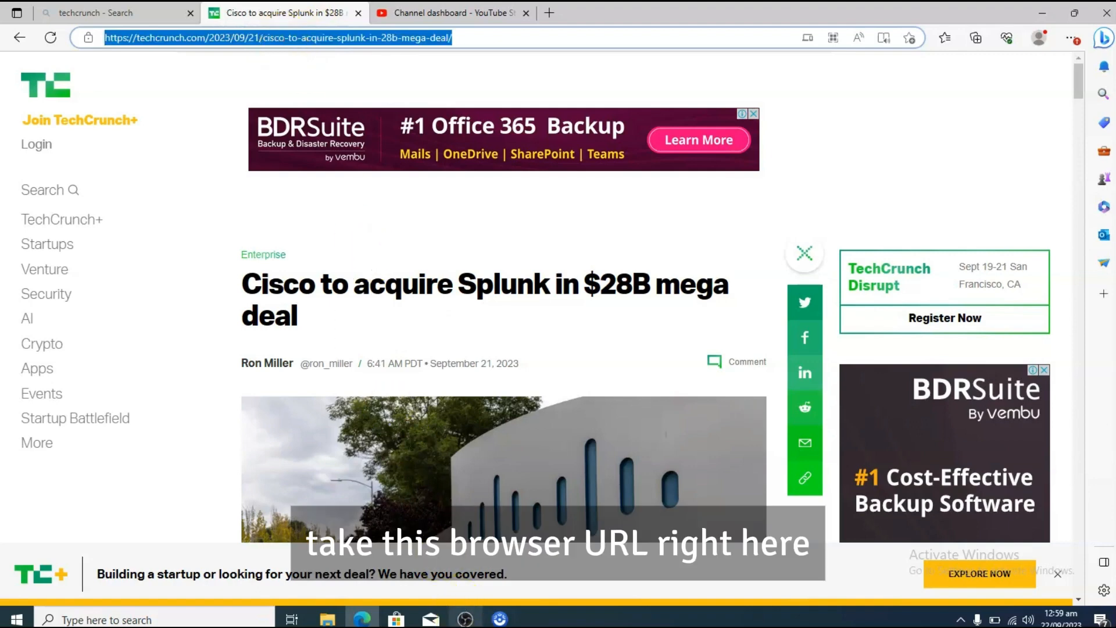
Step: Switch between the TechCrunch article in Edge and OBS Studio, and check how the Browser 2 source displays in the preview
{"action": "left_click", "coordinate": [464, 619]}
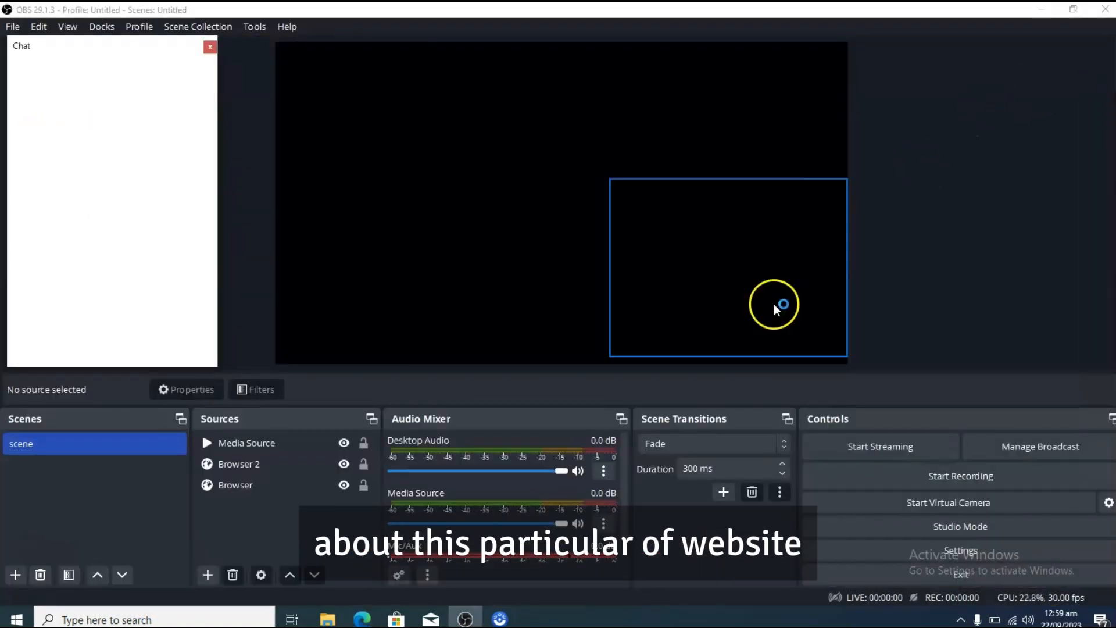
{"action": "left_click", "coordinate": [361, 619]}
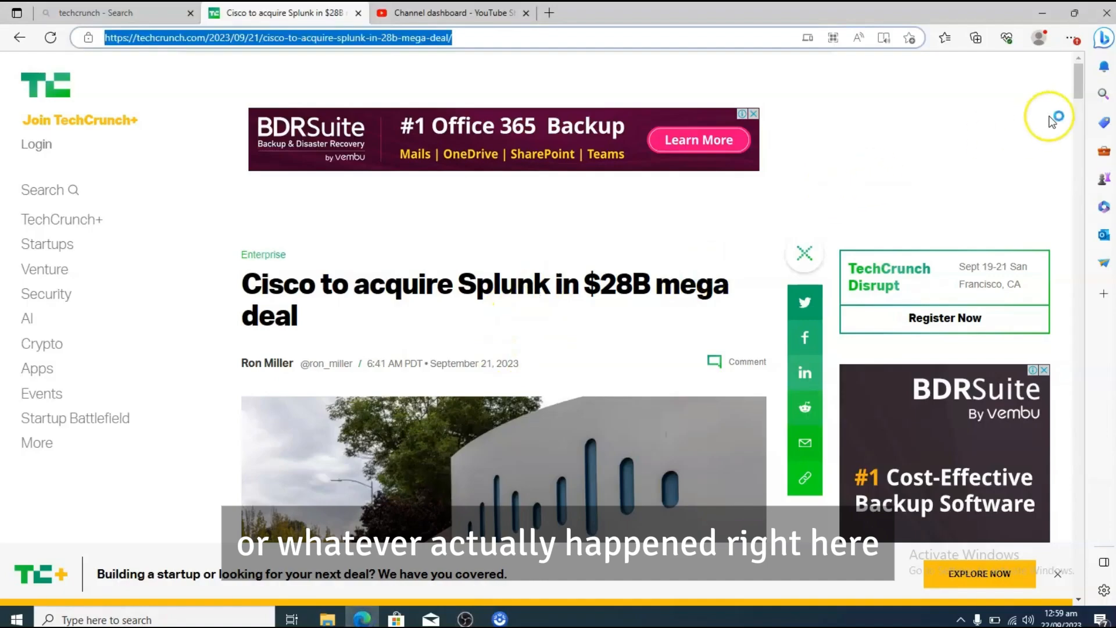
{"action": "mouse_move", "coordinate": [1076, 74]}
{"action": "left_mouse_down"}
{"action": "mouse_move", "coordinate": [1088, 163]}
{"action": "mouse_move", "coordinate": [1087, 79]}
{"action": "left_mouse_up"}
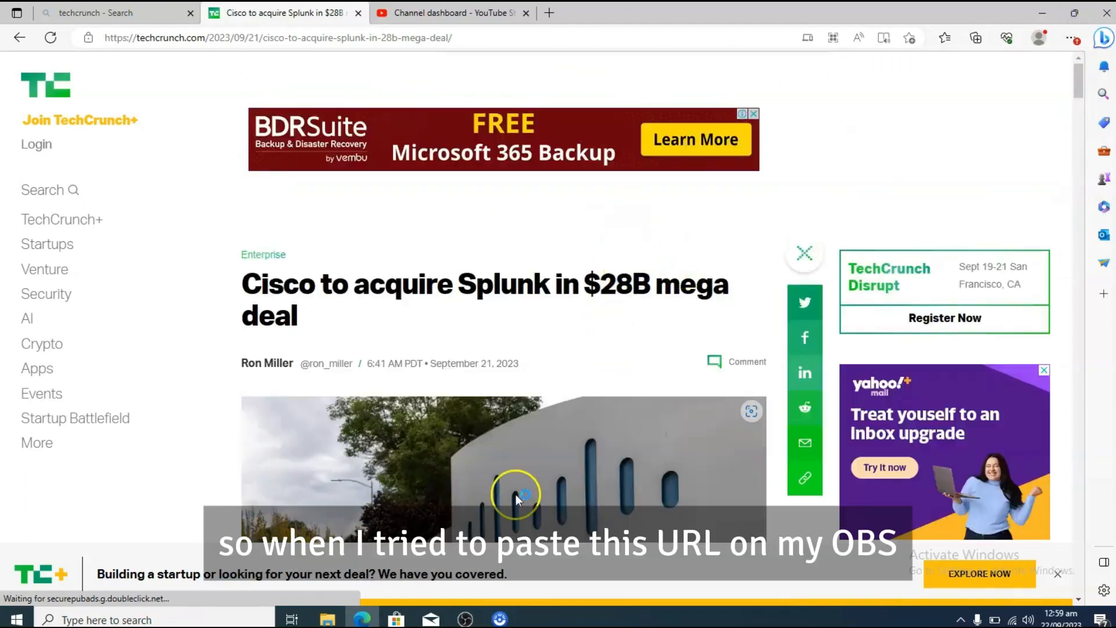
{"action": "left_click", "coordinate": [499, 619]}
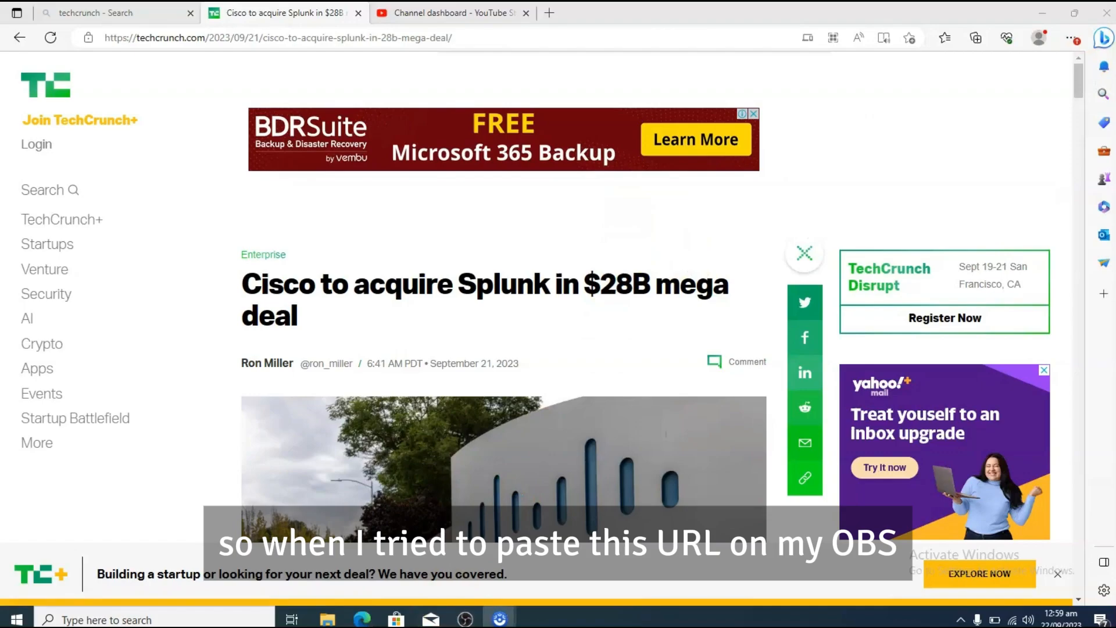
{"action": "left_click", "coordinate": [465, 619]}
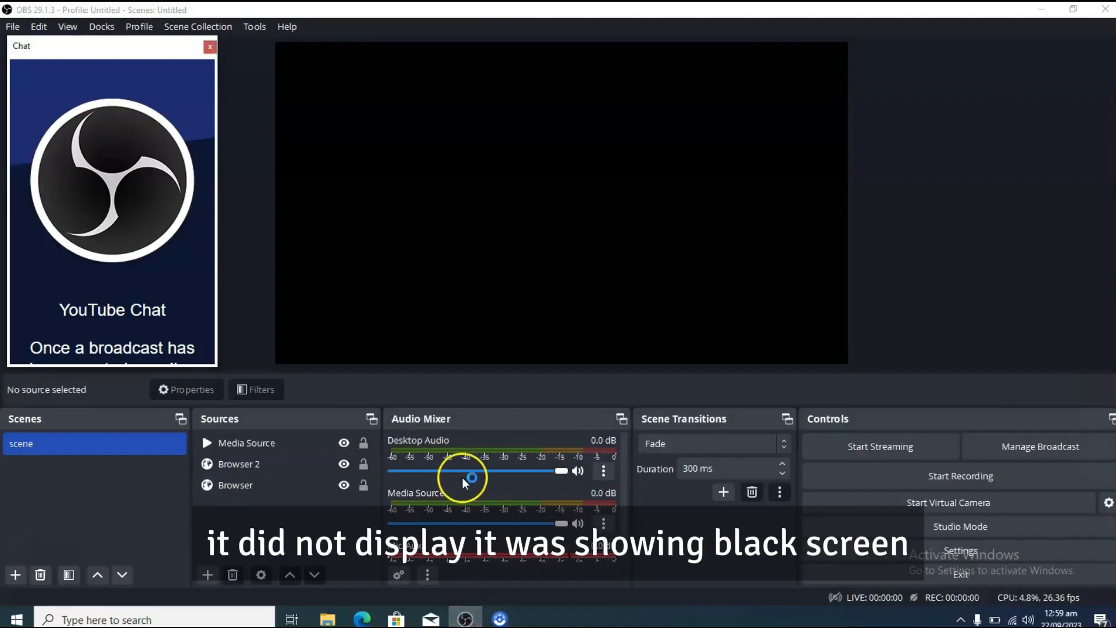
{"action": "left_click", "coordinate": [298, 465]}
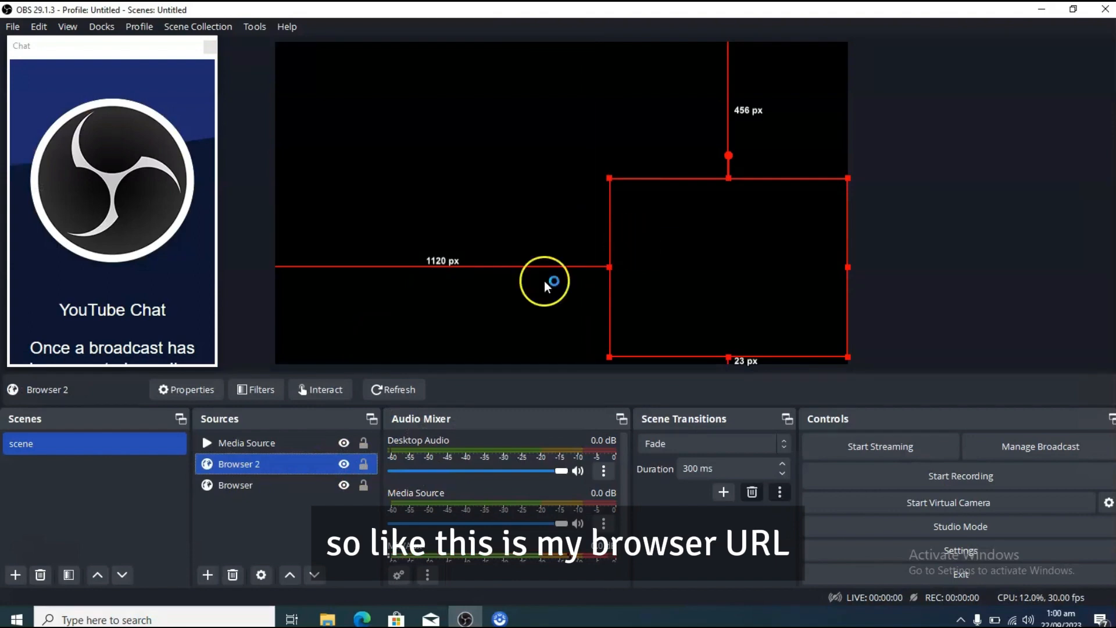
Step: Remove the Media Source from the scene's sources
{"action": "left_click", "coordinate": [277, 441]}
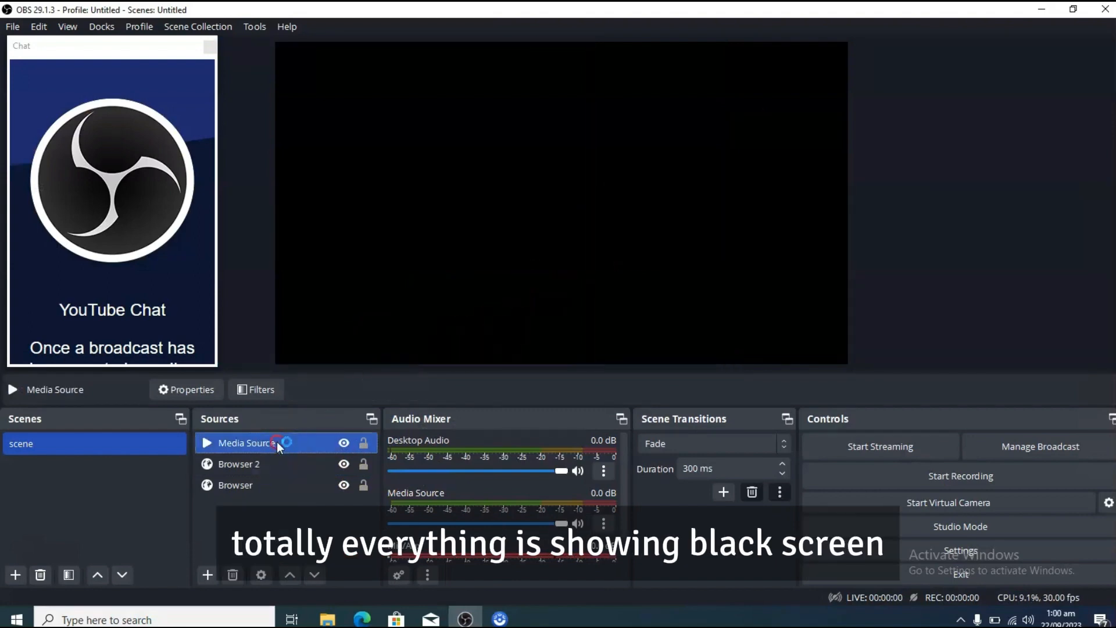
{"action": "right_click", "coordinate": [277, 441]}
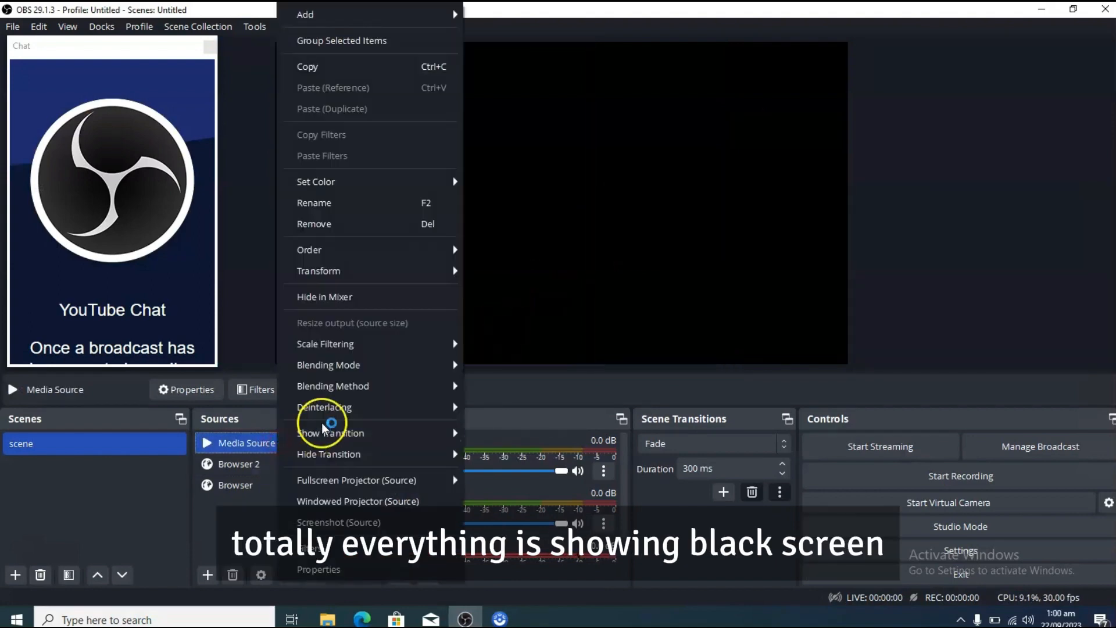
{"action": "left_click", "coordinate": [233, 574]}
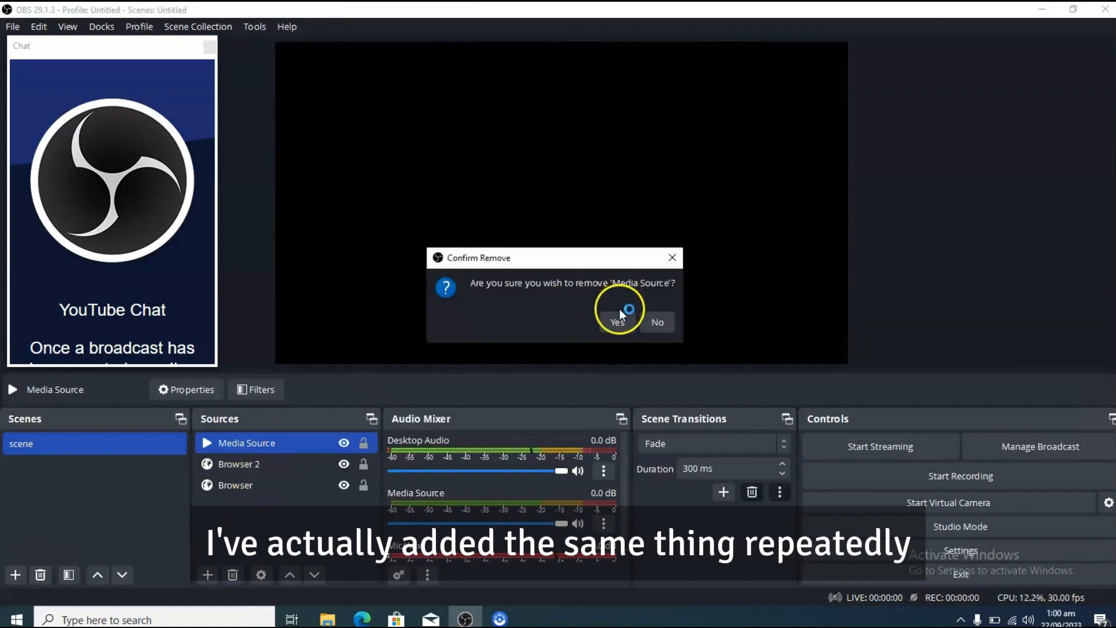
{"action": "left_click", "coordinate": [617, 319]}
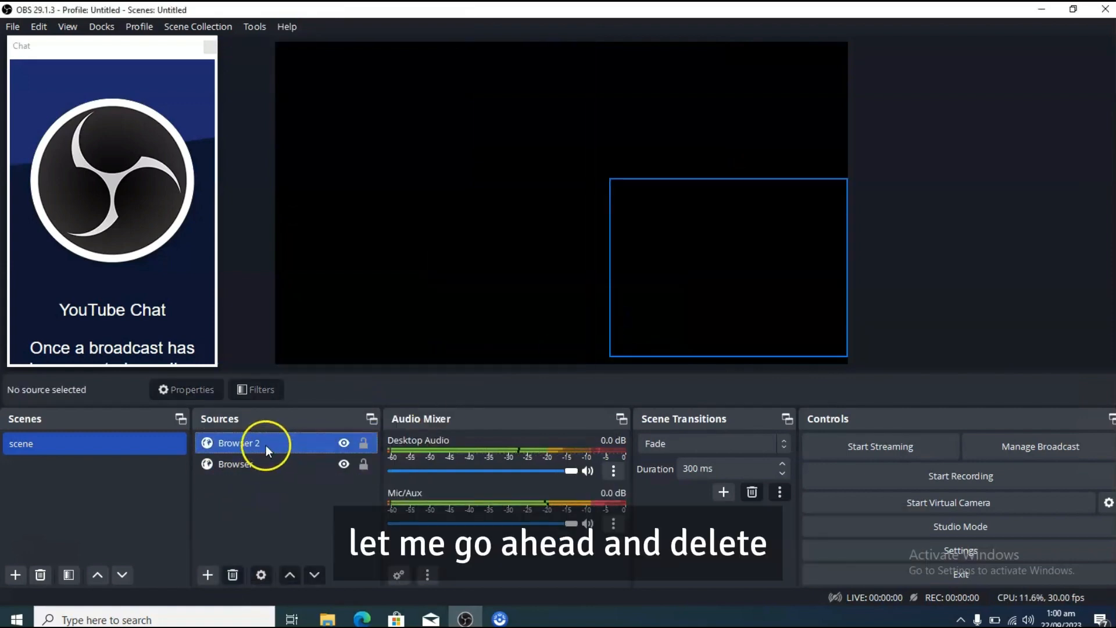
Step: Remove both remaining sources, Browser and Browser 2, from the scene
{"action": "left_click", "coordinate": [267, 445]}
{"action": "left_click", "coordinate": [244, 464]}
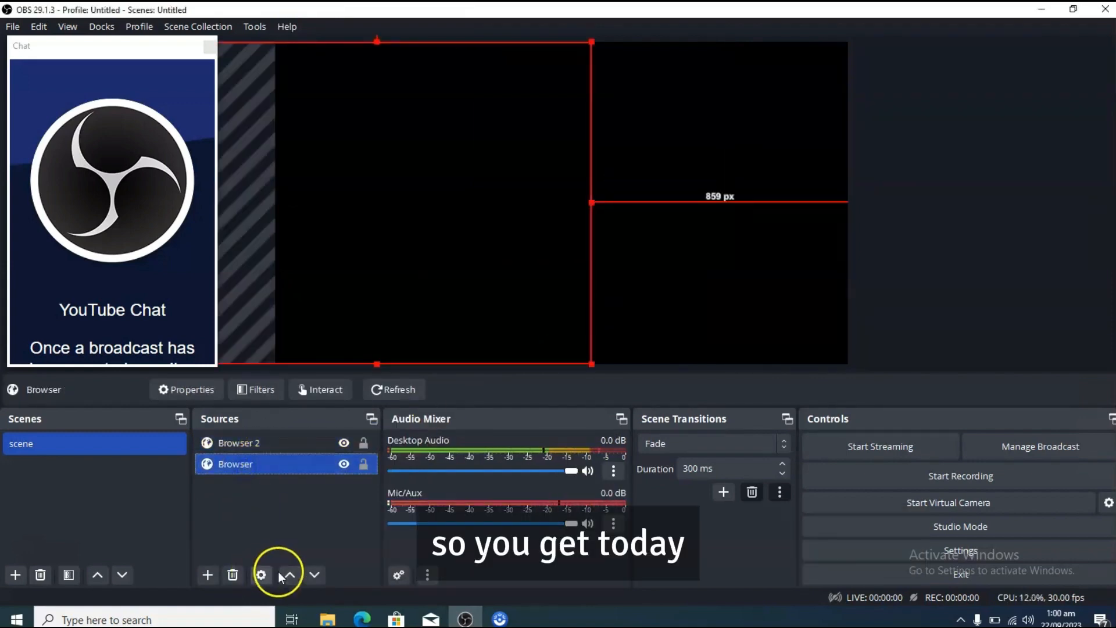
{"action": "left_click", "coordinate": [233, 574]}
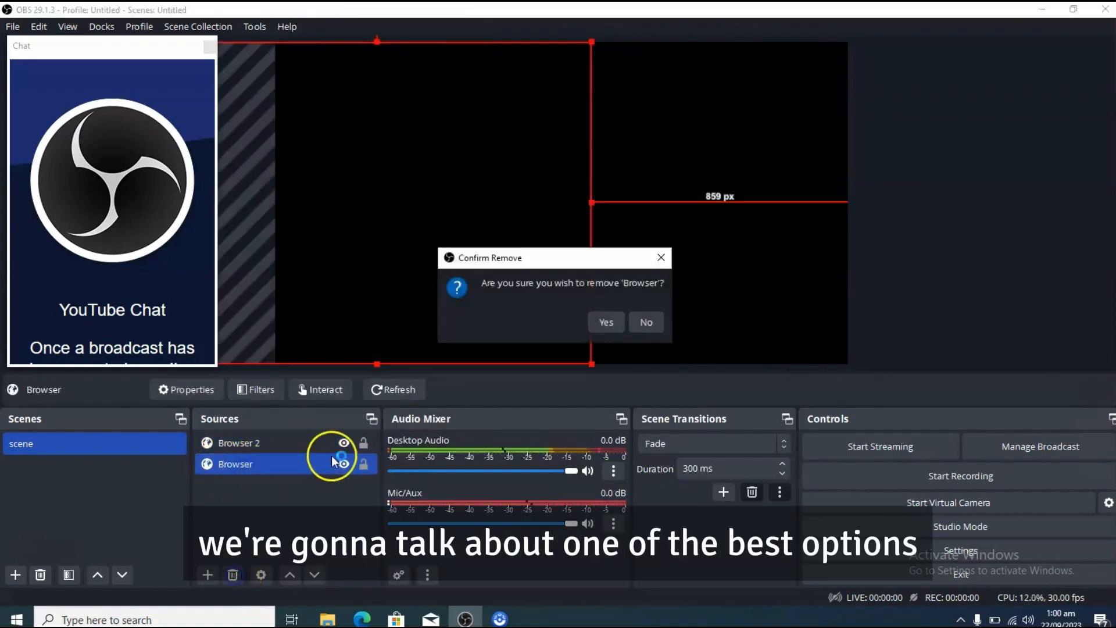
{"action": "left_click", "coordinate": [608, 326]}
{"action": "left_click", "coordinate": [256, 444]}
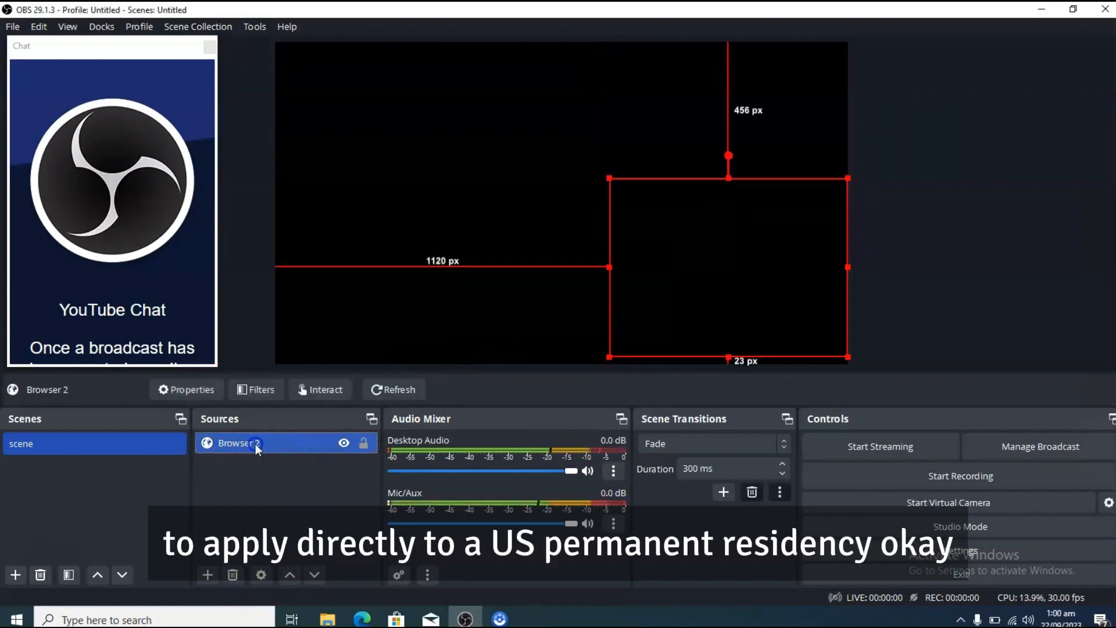
{"action": "left_click", "coordinate": [232, 576]}
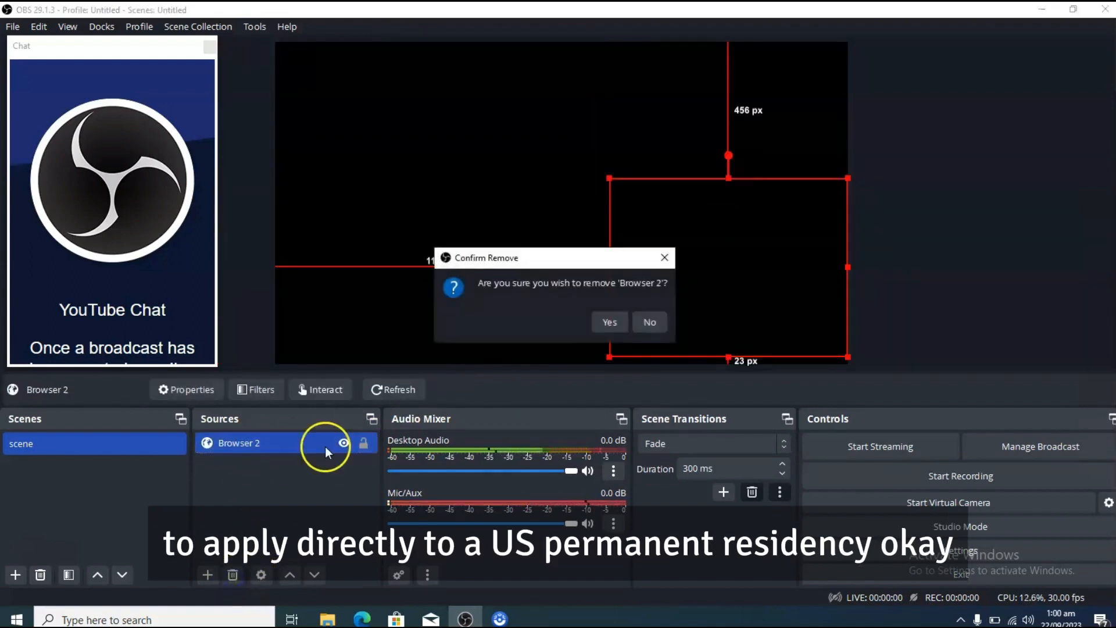
{"action": "left_click", "coordinate": [608, 321]}
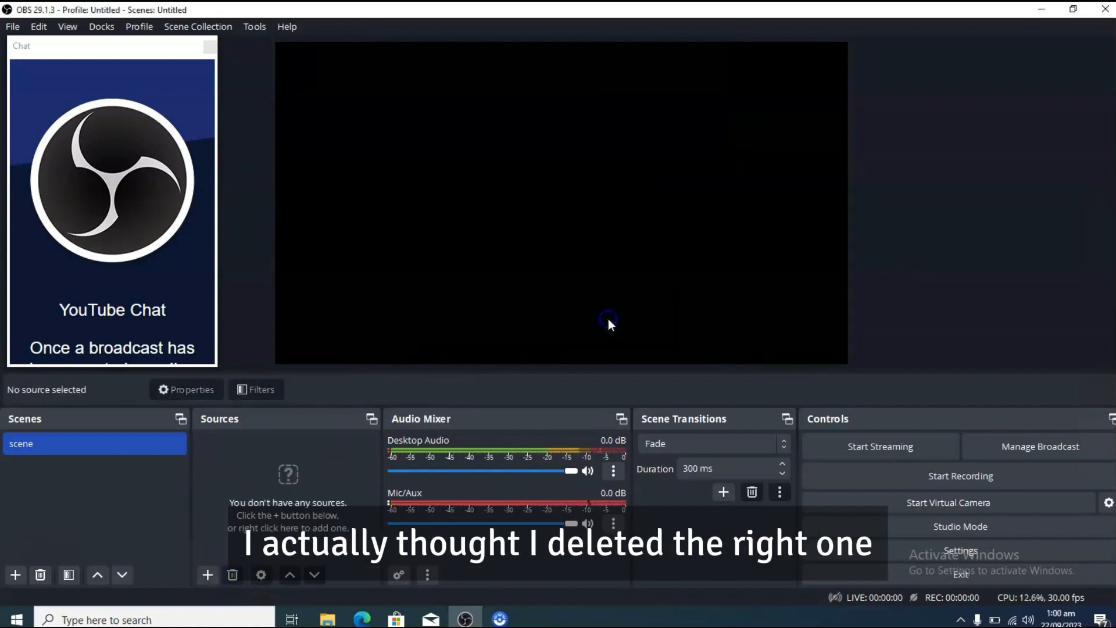
{"action": "left_click", "coordinate": [205, 576]}
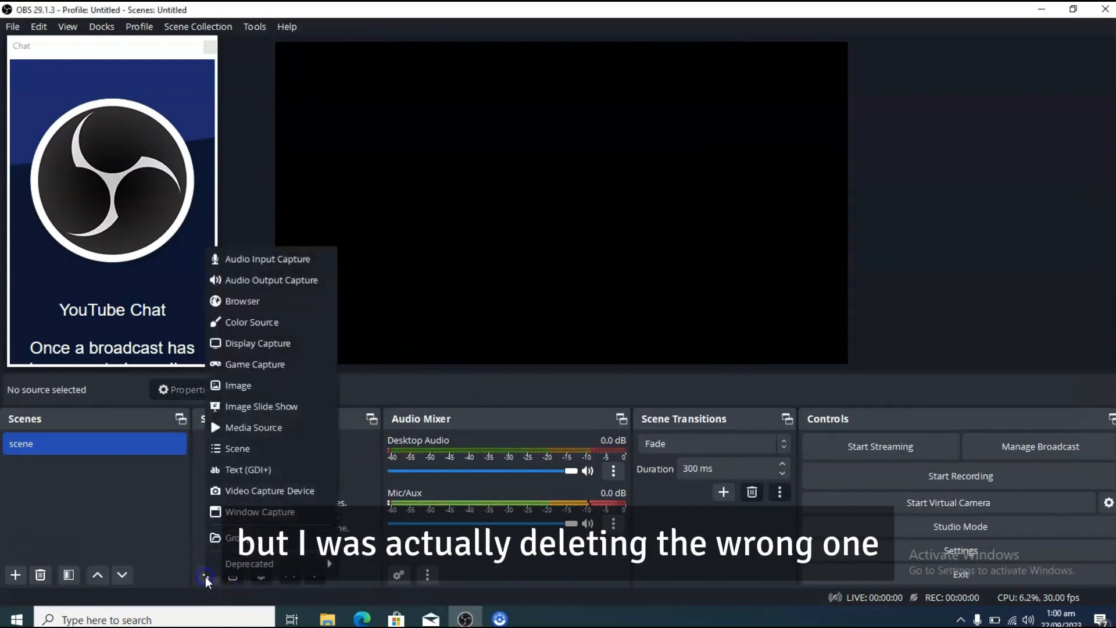
{"action": "left_click", "coordinate": [257, 302]}
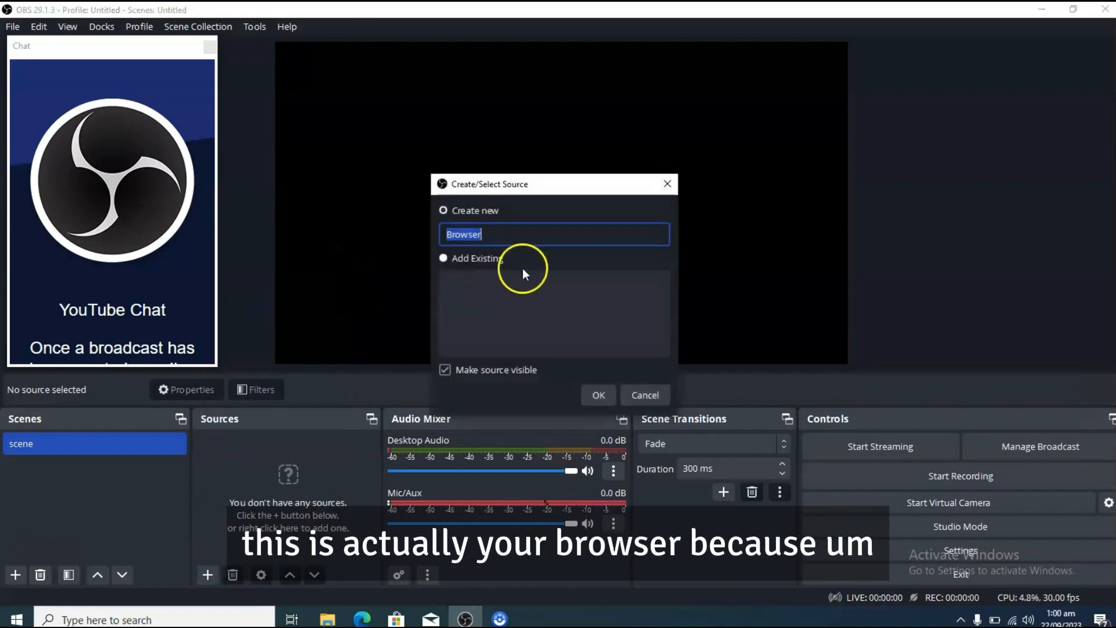
{"action": "left_click", "coordinate": [598, 395]}
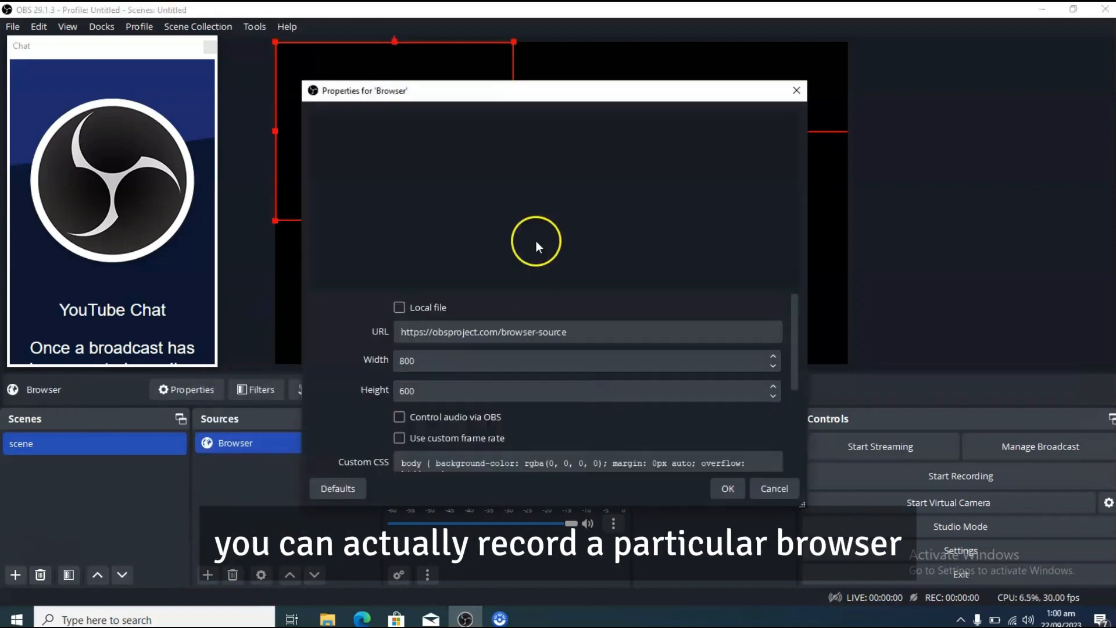
{"action": "left_click", "coordinate": [557, 332]}
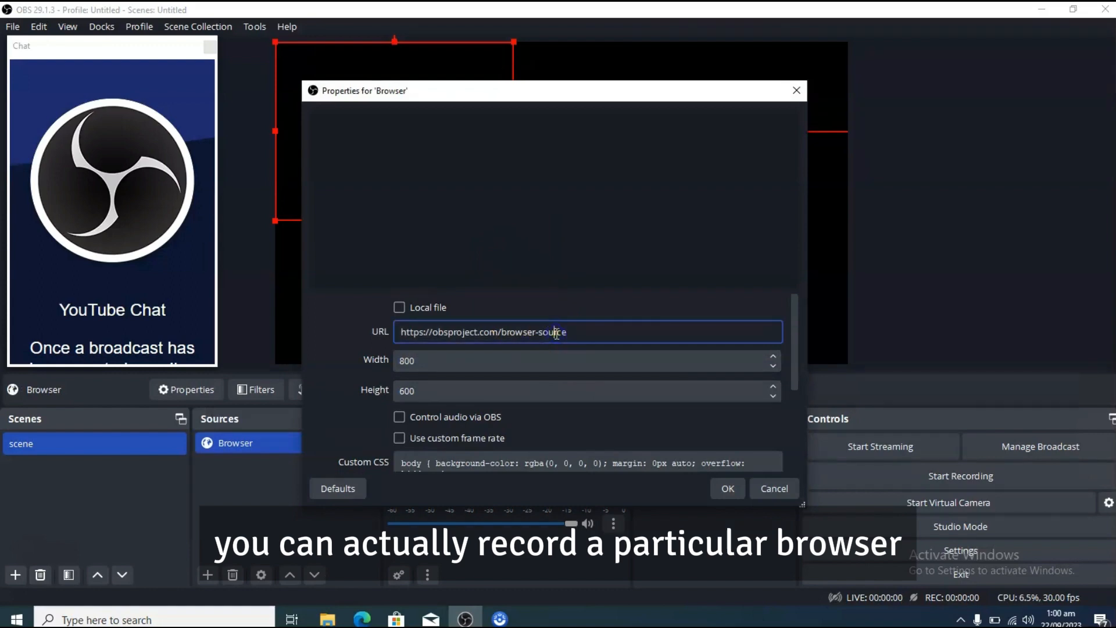
{"action": "key", "text": "ctrl+a"}
{"action": "type", "text": "https://techcrunch.com/2023/09/21/cisco-to-acquire-splunk-in-28b-mega-deal/"}
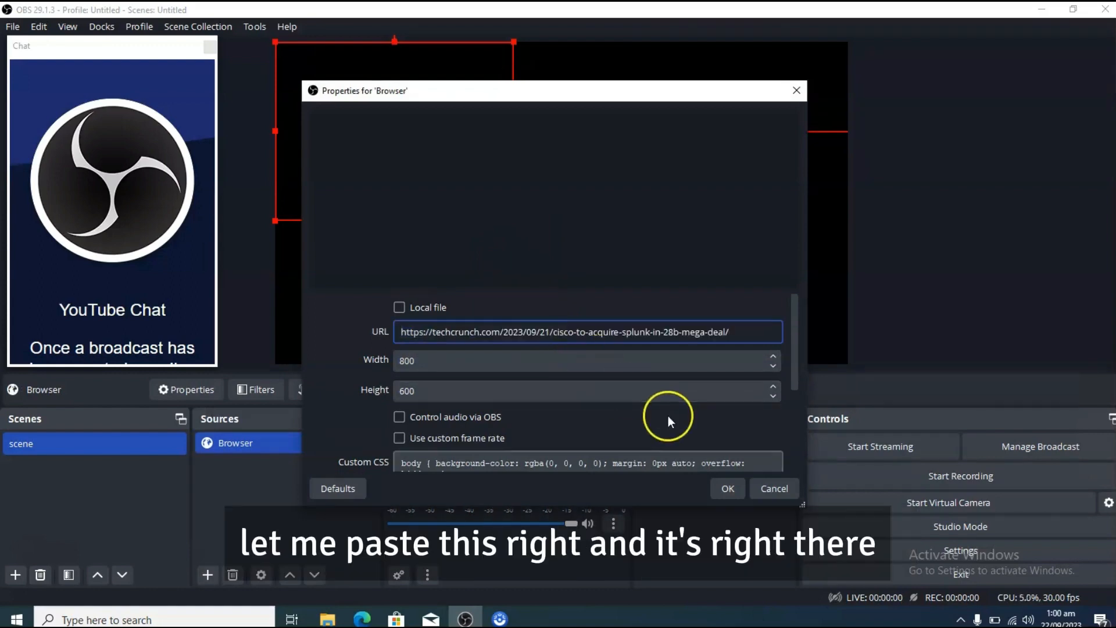
{"action": "left_click", "coordinate": [691, 463]}
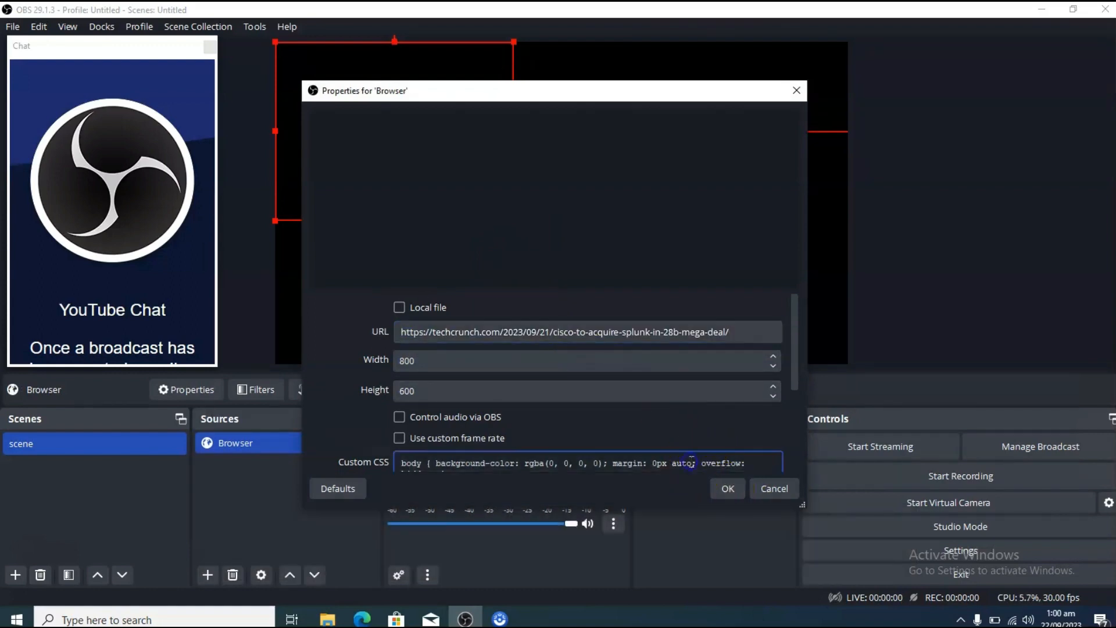
{"action": "left_click", "coordinate": [721, 488]}
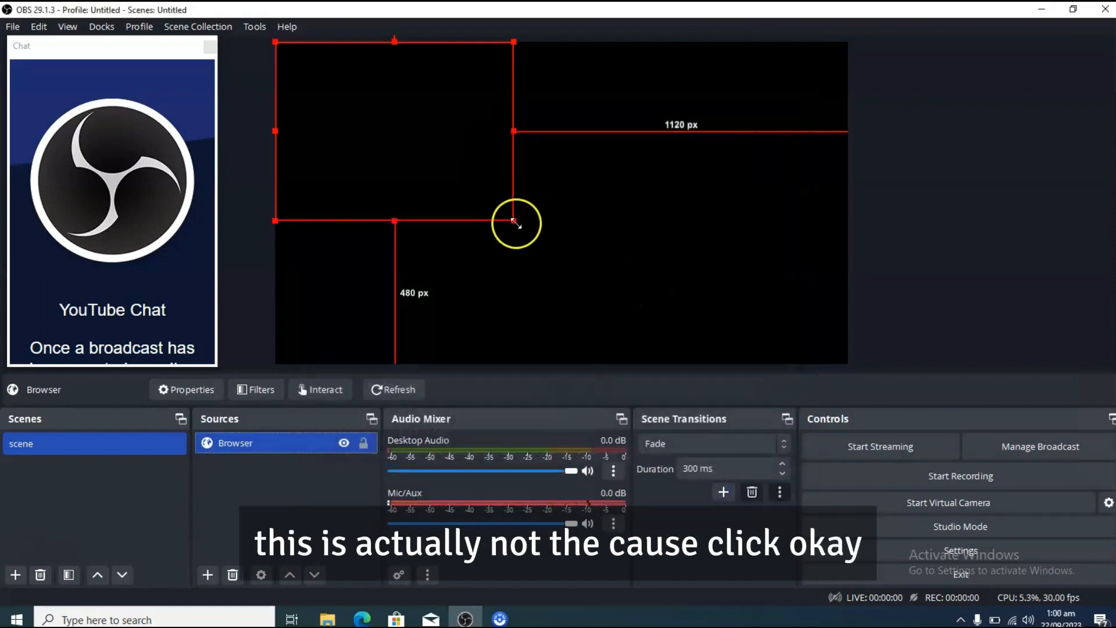
{"action": "left_click_drag", "start_coordinate": [514, 221], "coordinate": [844, 397]}
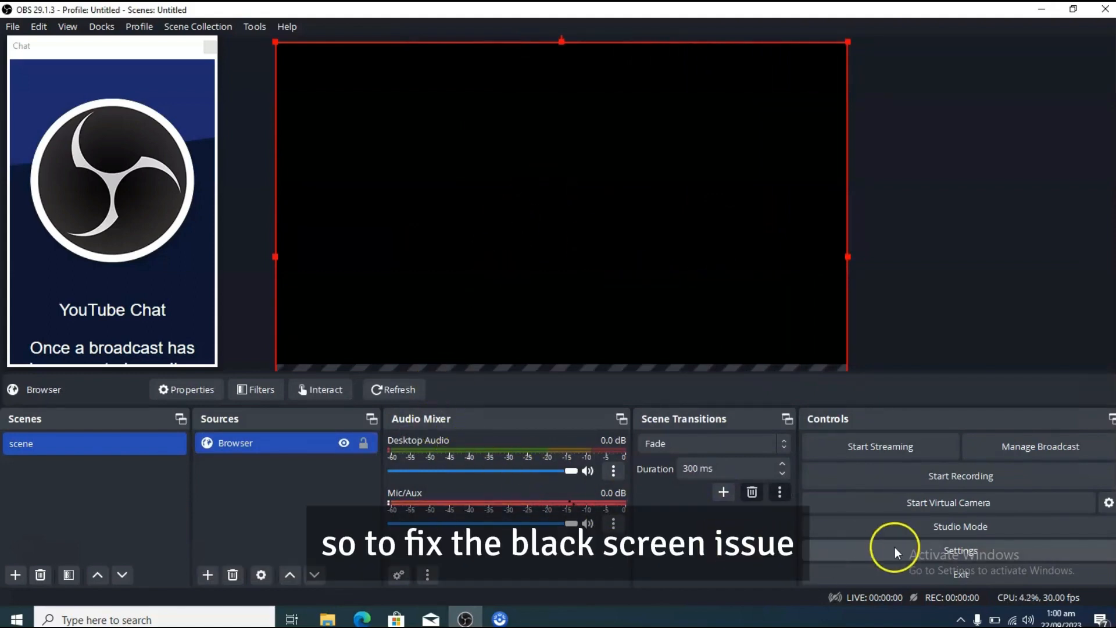
Step: Disable Browser Source Hardware Acceleration in the advanced settings, apply the change and restart OBS Studio
{"action": "left_click", "coordinate": [909, 546]}
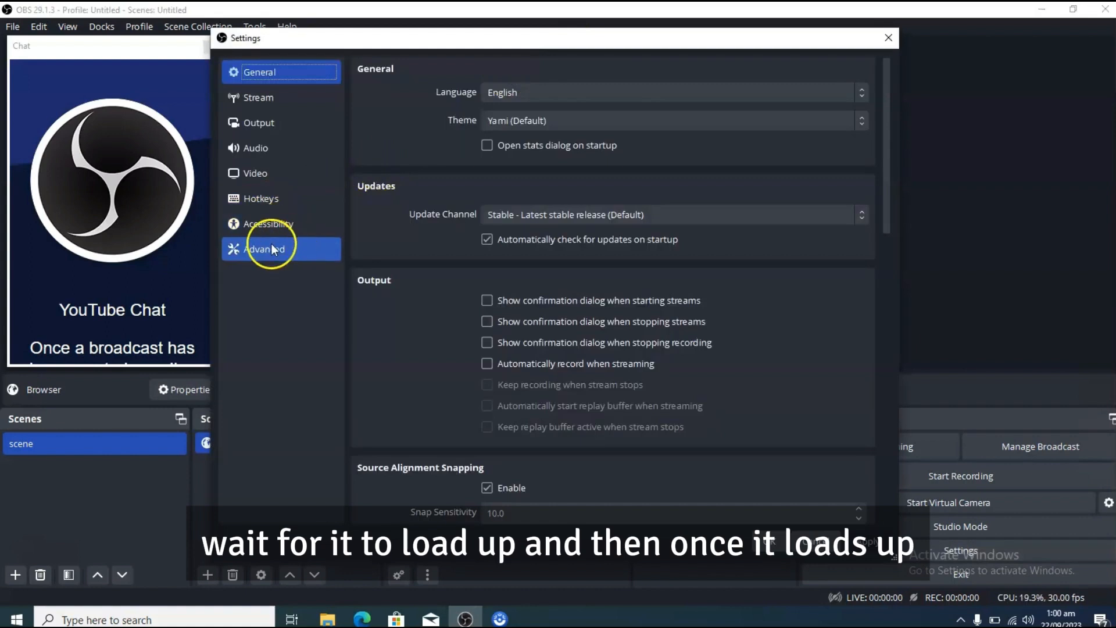
{"action": "left_click", "coordinate": [271, 249]}
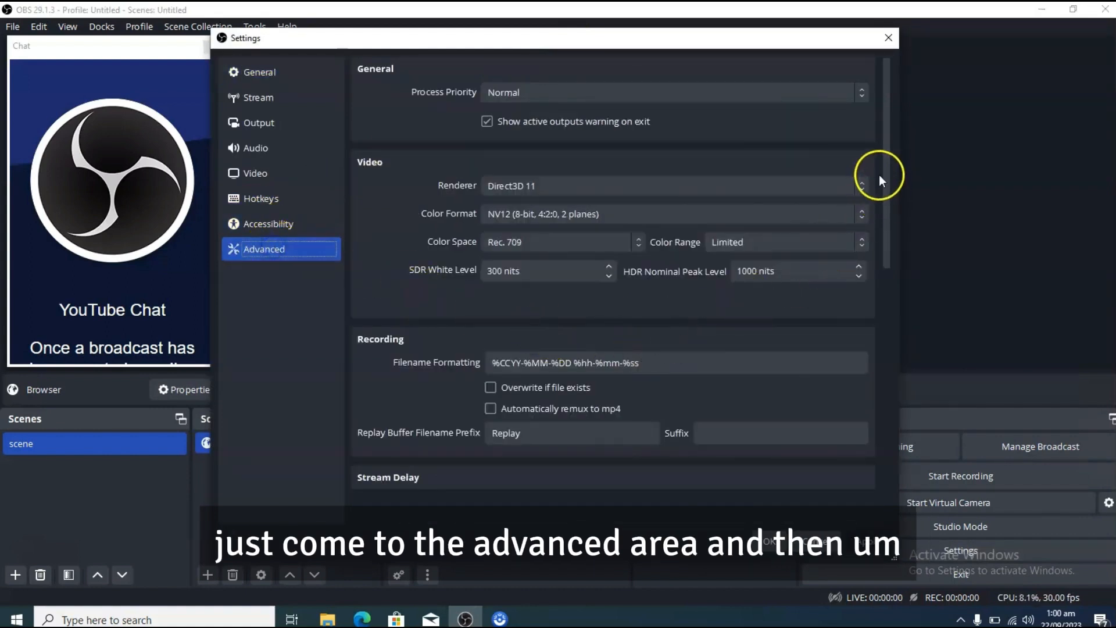
{"action": "left_click_drag", "start_coordinate": [886, 157], "coordinate": [863, 396]}
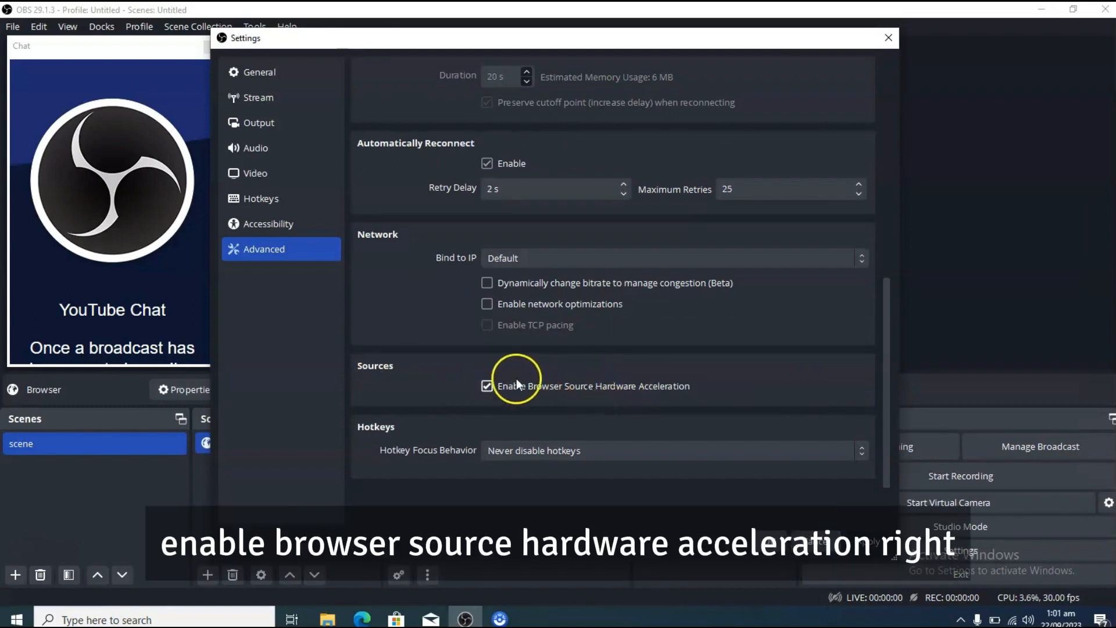
{"action": "left_click", "coordinate": [486, 386]}
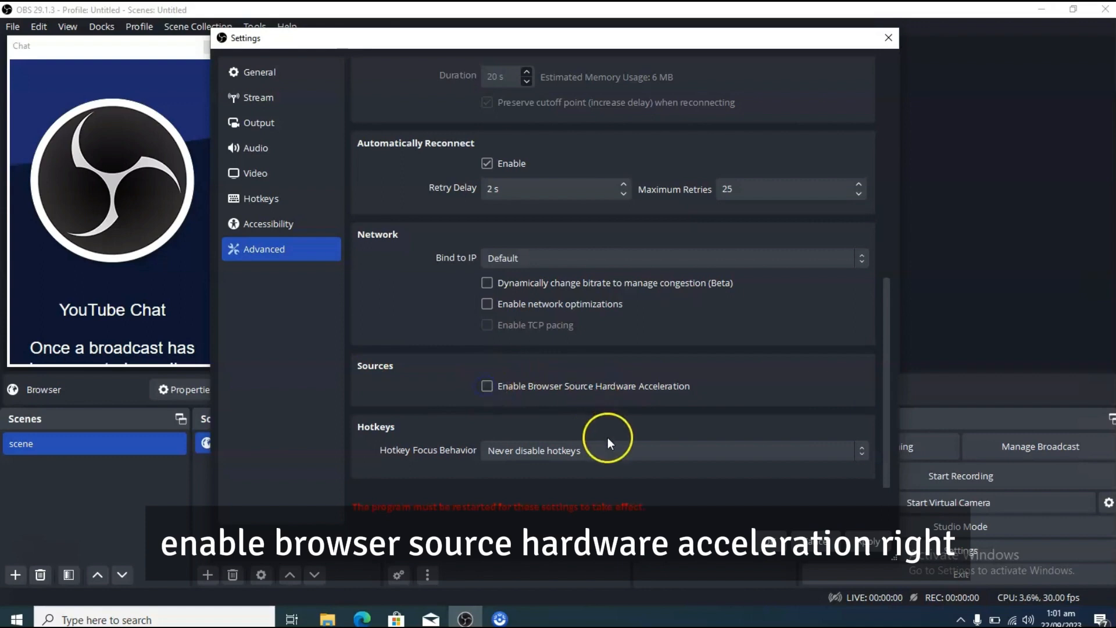
{"action": "left_click", "coordinate": [855, 545]}
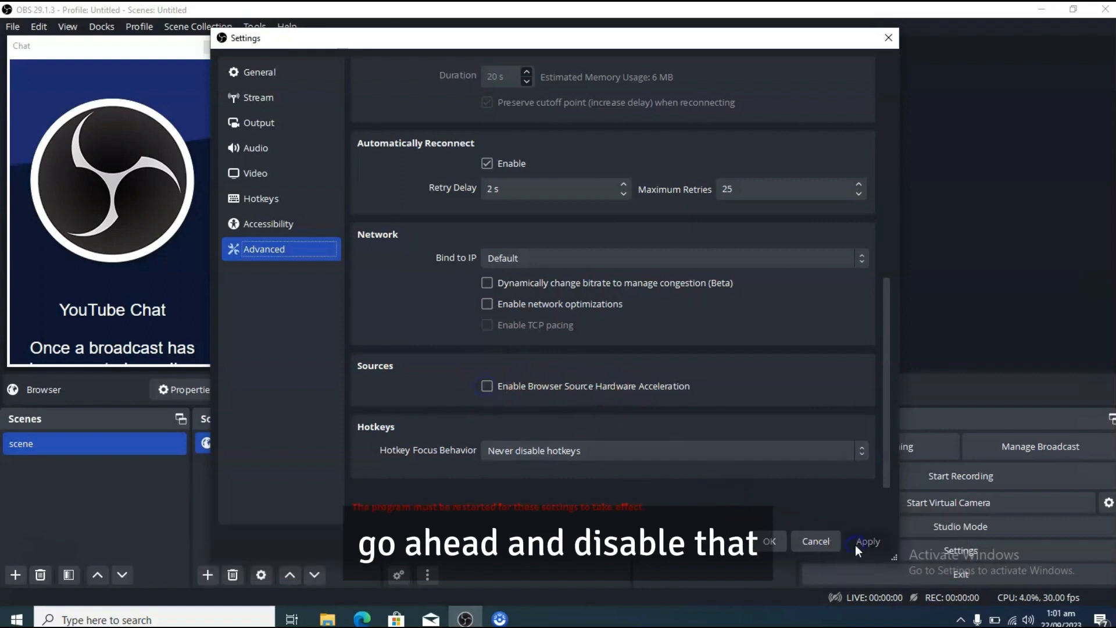
{"action": "left_click", "coordinate": [773, 543]}
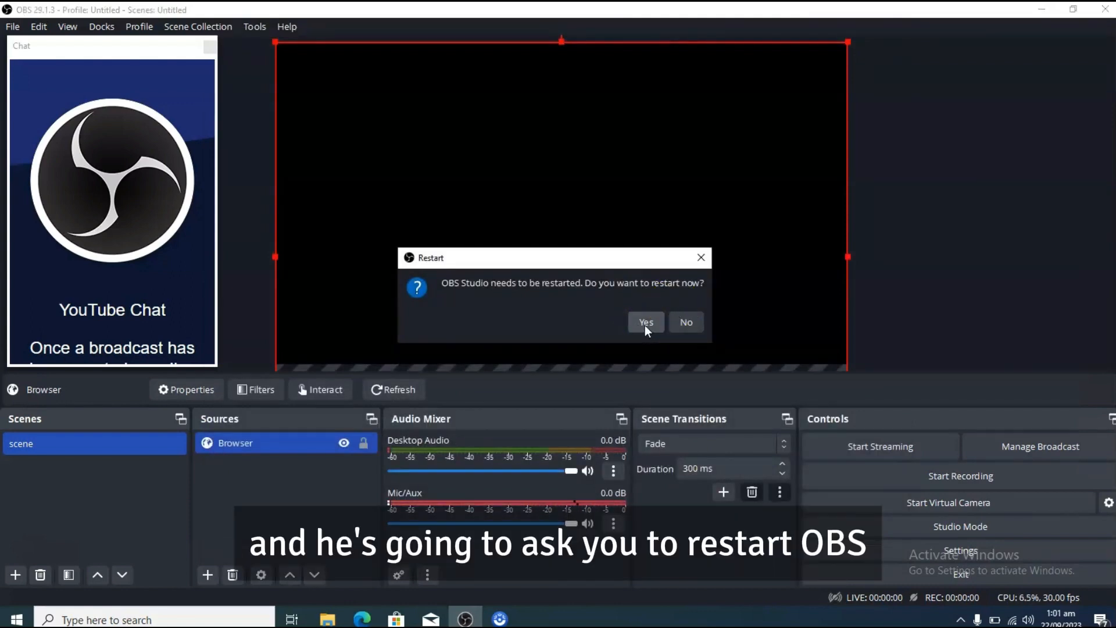
{"action": "left_click", "coordinate": [645, 322]}
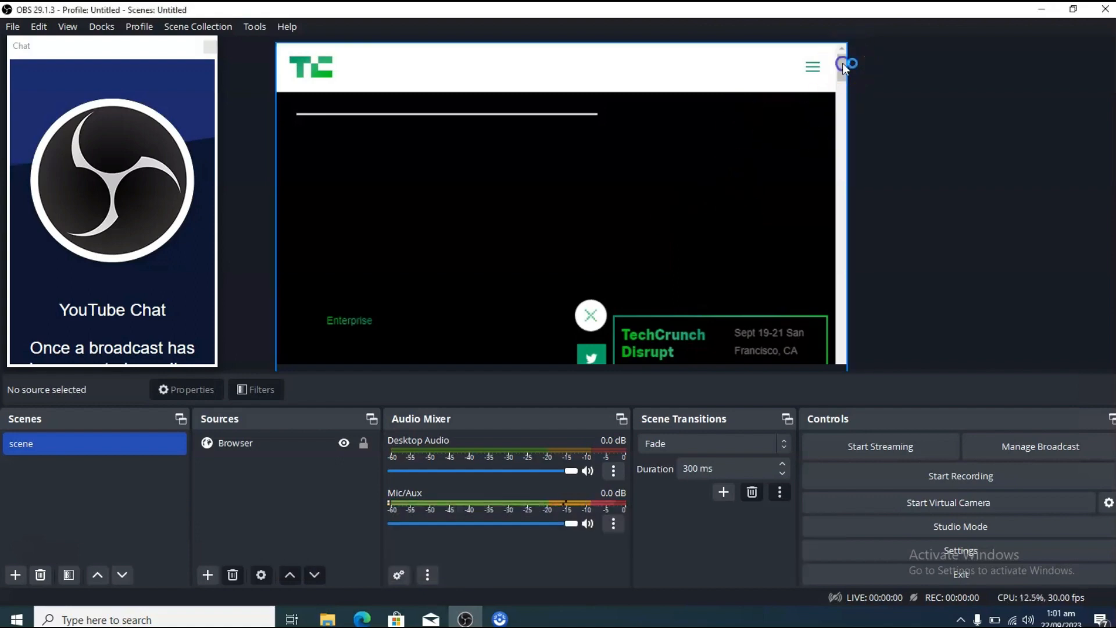
Step: Shrink the Browser source and place it against the canvas's upper edge, about 50 px from the left side and 201 px from the right
{"action": "left_click_drag", "start_coordinate": [842, 63], "coordinate": [841, 89]}
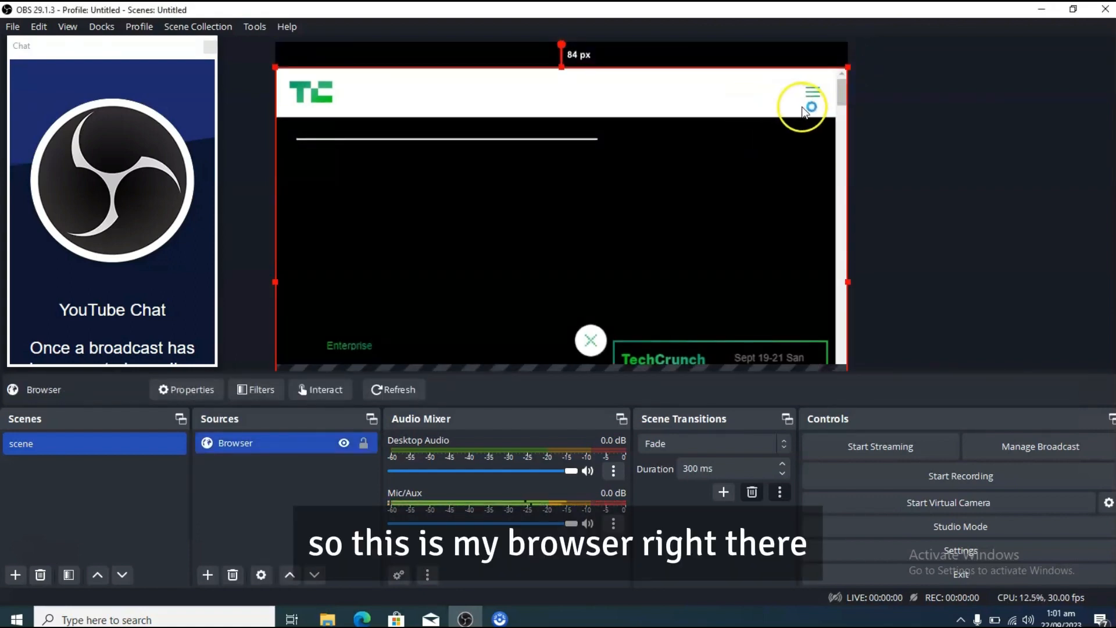
{"action": "left_click_drag", "start_coordinate": [841, 95], "coordinate": [839, 74]}
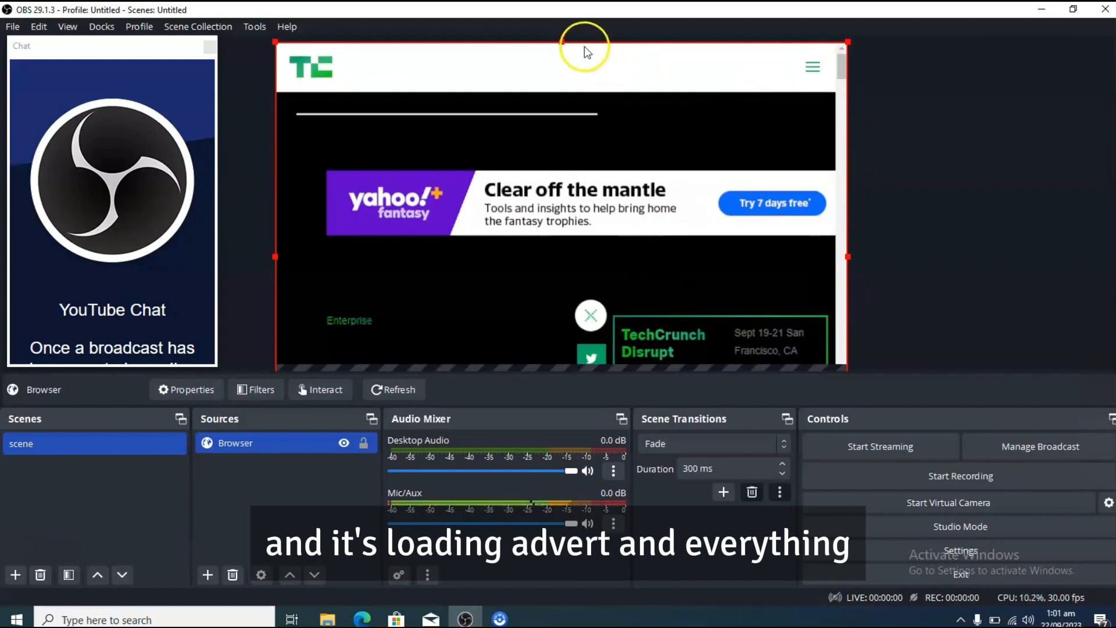
{"action": "left_click_drag", "start_coordinate": [561, 41], "coordinate": [569, 6]}
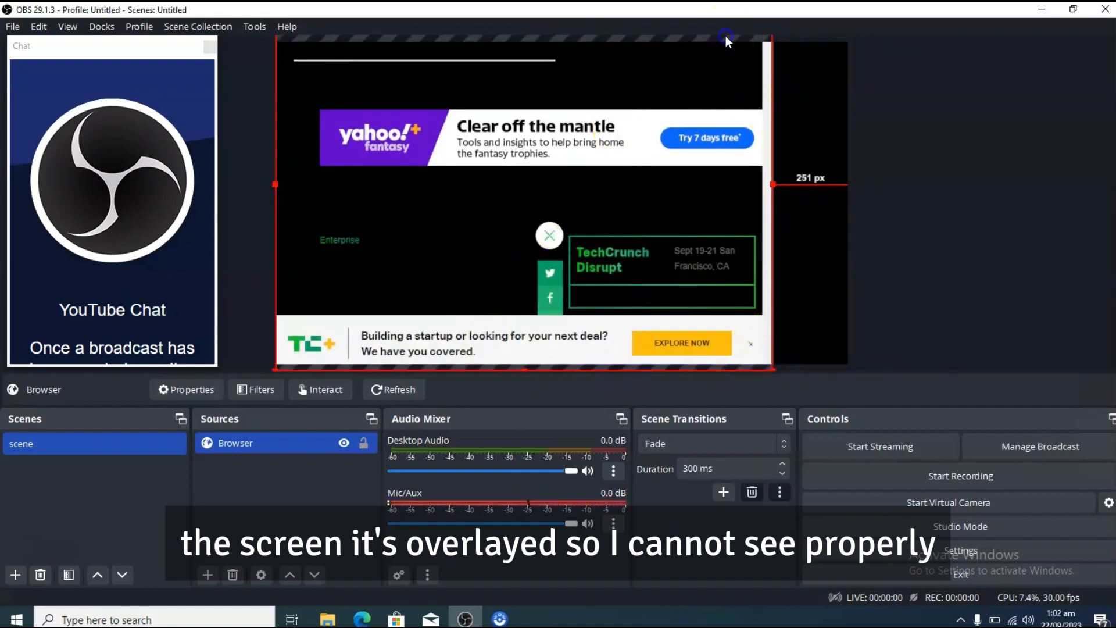
{"action": "left_click_drag", "start_coordinate": [725, 36], "coordinate": [740, 81]}
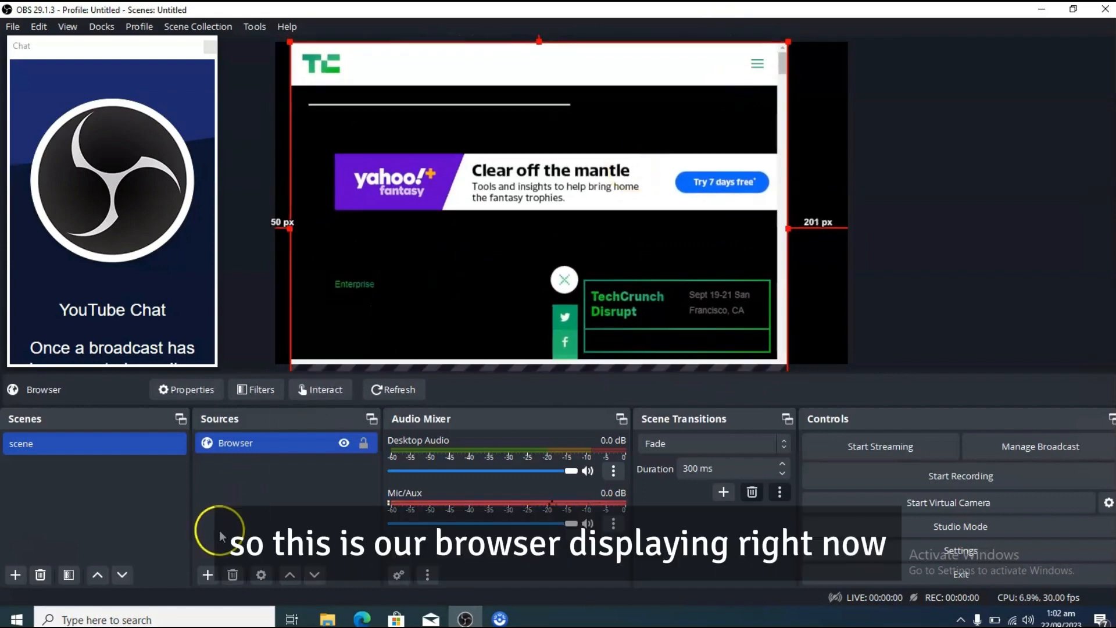
Step: Add a new Browser source, Browser 2, using the YouTube Studio channel dashboard's address copied from Edge as its URL
{"action": "left_click", "coordinate": [208, 575]}
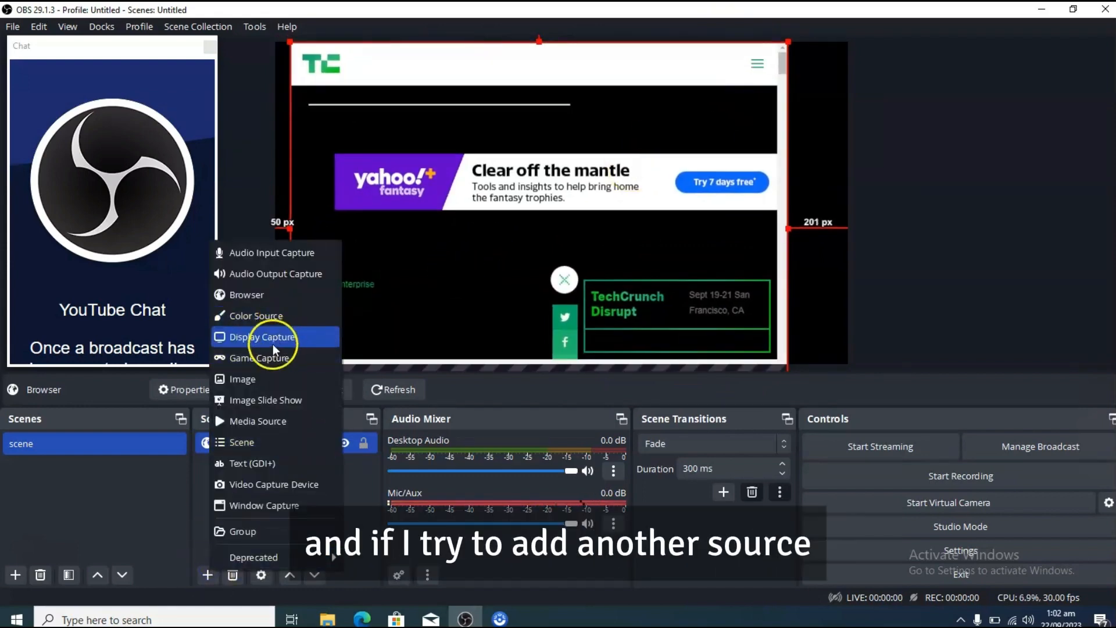
{"action": "left_click", "coordinate": [263, 295]}
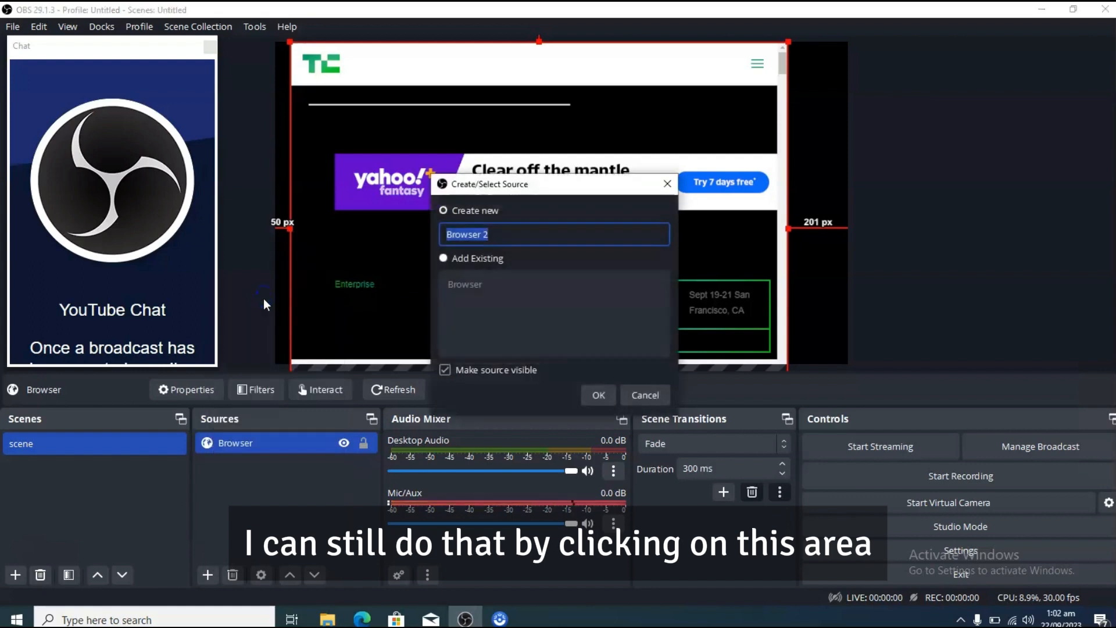
{"action": "left_click", "coordinate": [589, 400]}
{"action": "left_click", "coordinate": [362, 619]}
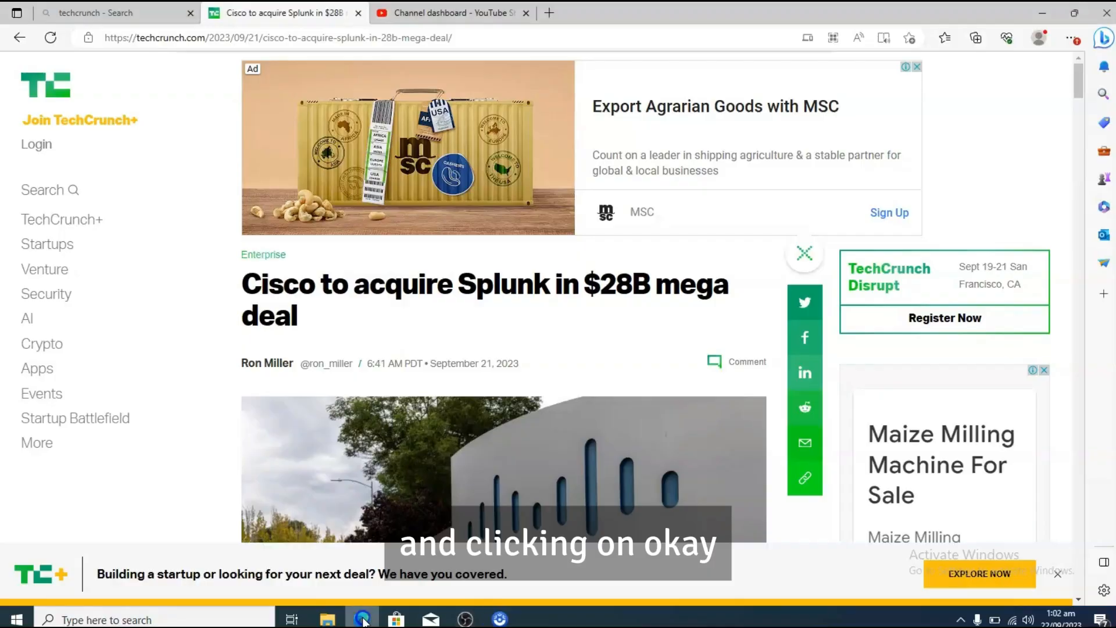
{"action": "left_click", "coordinate": [425, 13]}
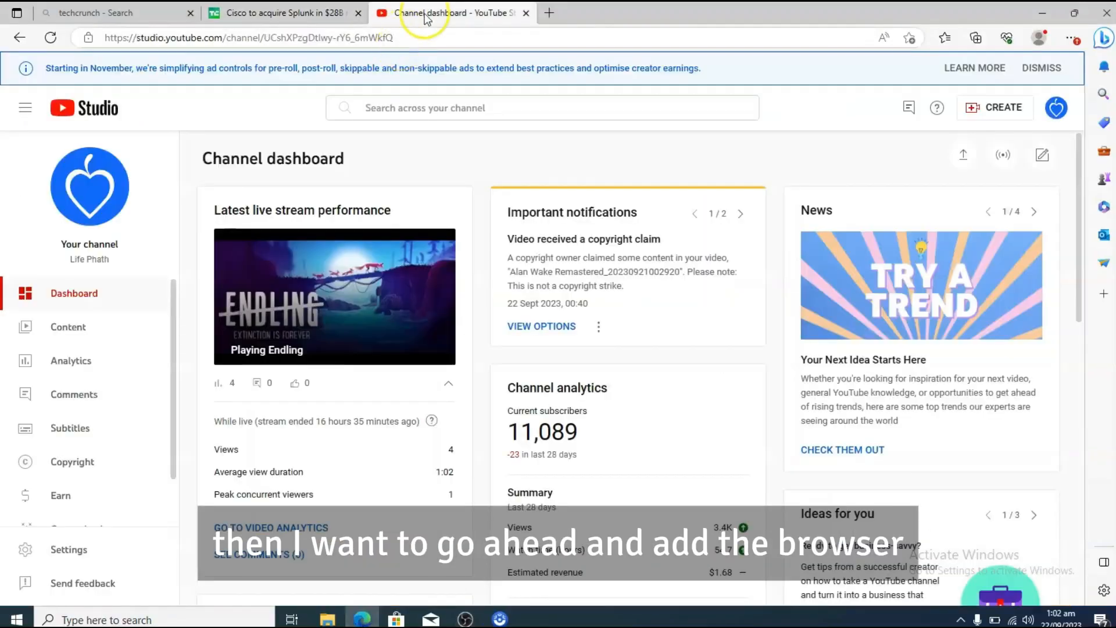
{"action": "left_click", "coordinate": [401, 38]}
{"action": "key", "text": "ctrl+c"}
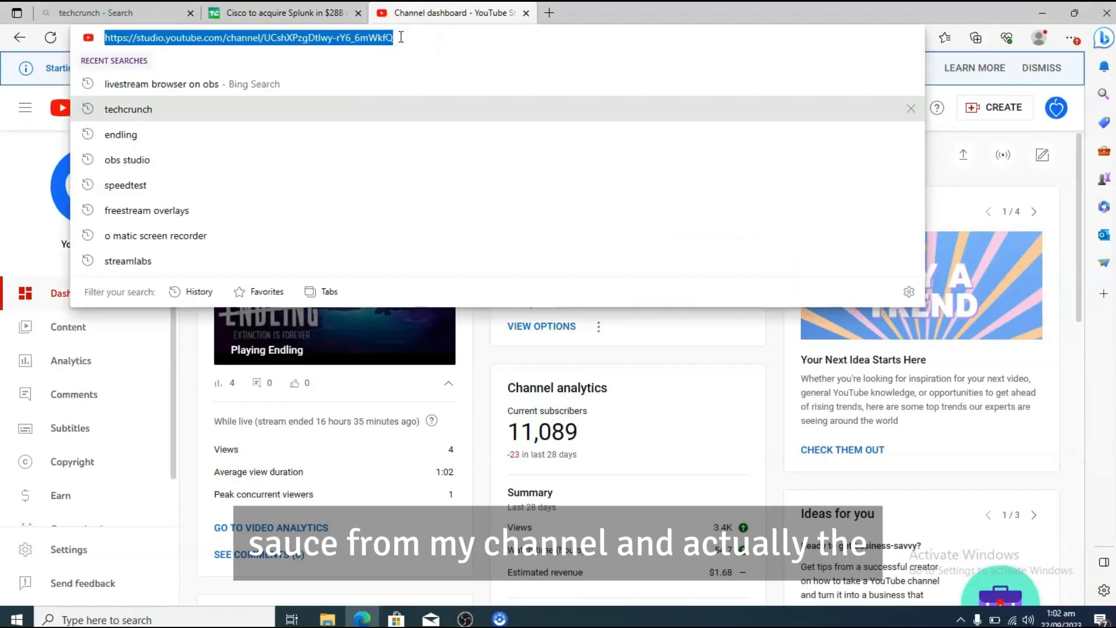
{"action": "key", "text": "alt+Tab"}
{"action": "left_click", "coordinate": [511, 332]}
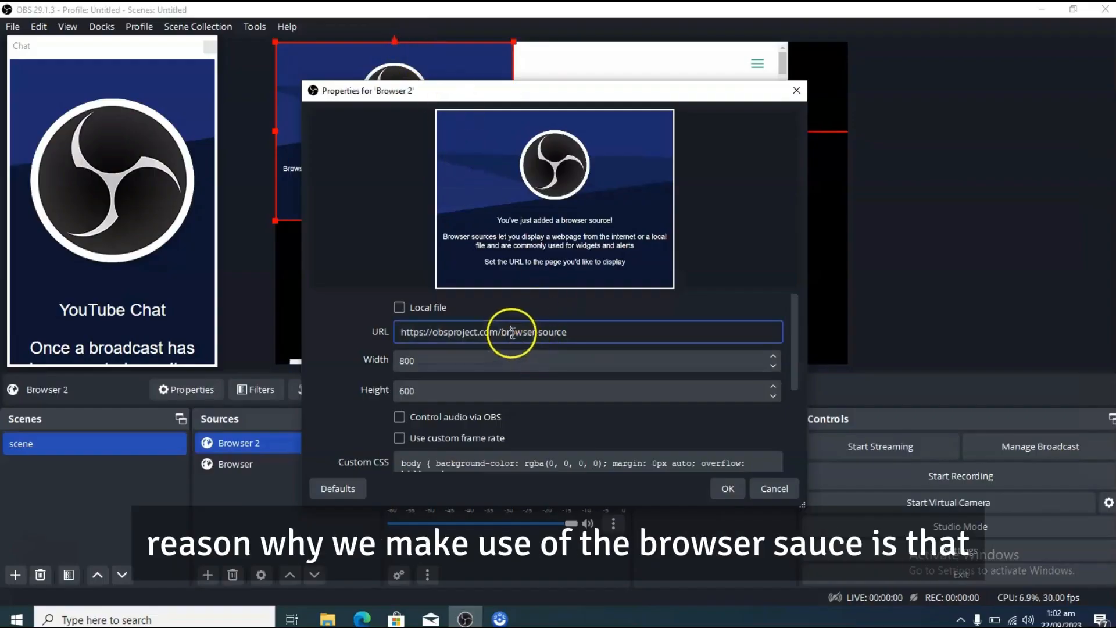
{"action": "key", "text": "ctrl+a"}
{"action": "key", "text": "ctrl+v"}
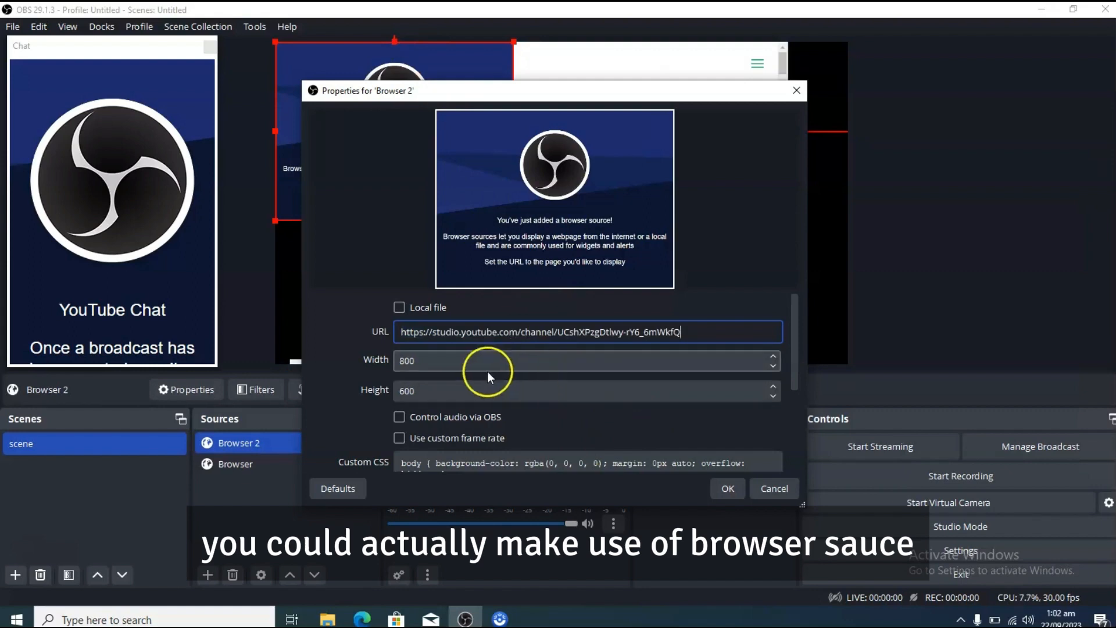
{"action": "left_click", "coordinate": [726, 488]}
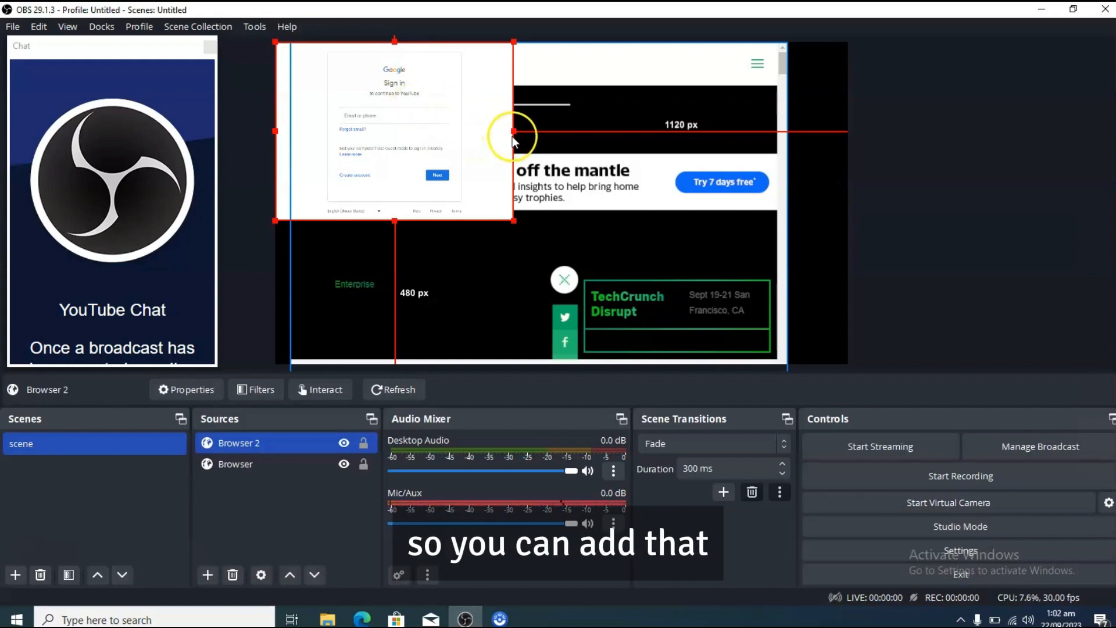
Step: Enlarge the Browser 2 source to the full canvas width and keep it selected in the preview
{"action": "left_click_drag", "start_coordinate": [513, 131], "coordinate": [847, 190]}
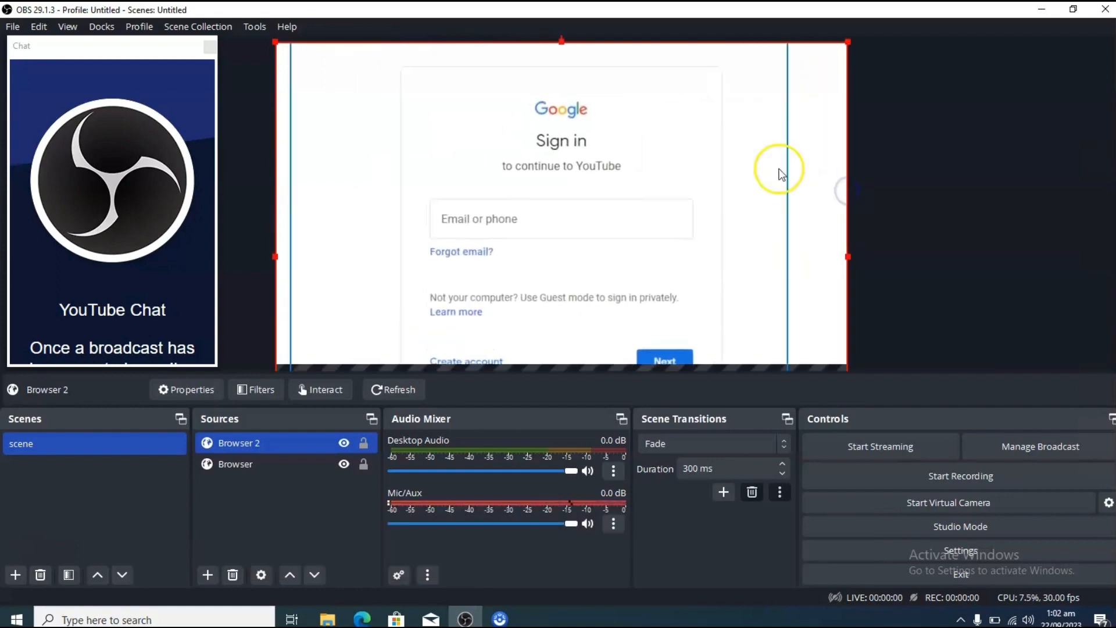
{"action": "left_click", "coordinate": [651, 210]}
{"action": "left_click_drag", "start_coordinate": [605, 223], "coordinate": [604, 221]}
{"action": "left_click", "coordinate": [605, 221]}
{"action": "left_click", "coordinate": [604, 220]}
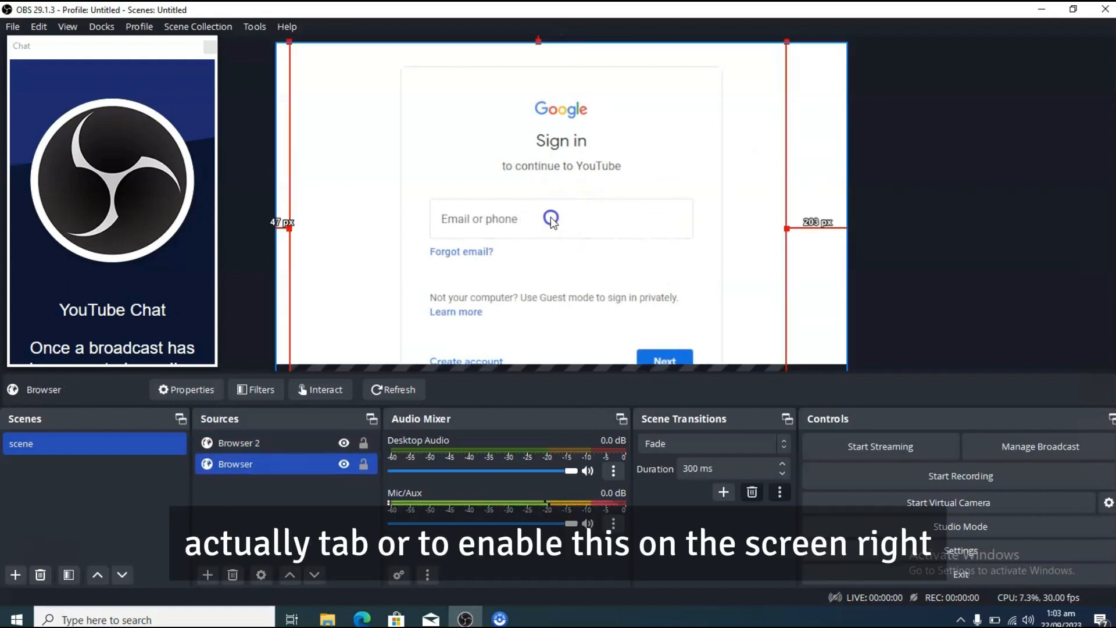
{"action": "left_click", "coordinate": [550, 217]}
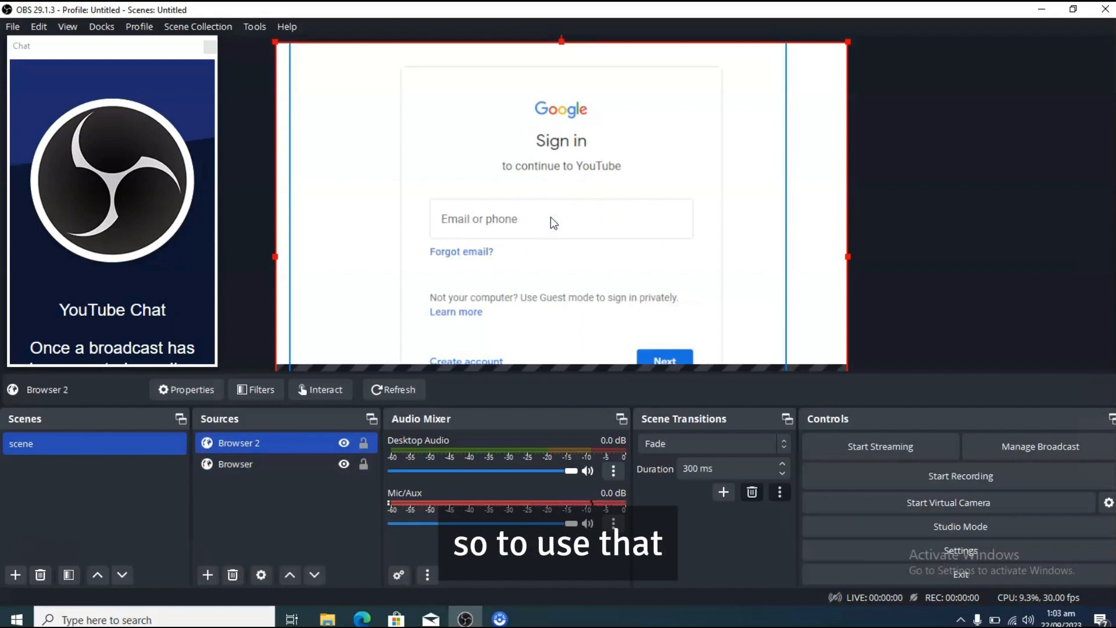
Step: Look through the Browser 2 source's commands and properties for a way to interact with its page
{"action": "left_click", "coordinate": [329, 387]}
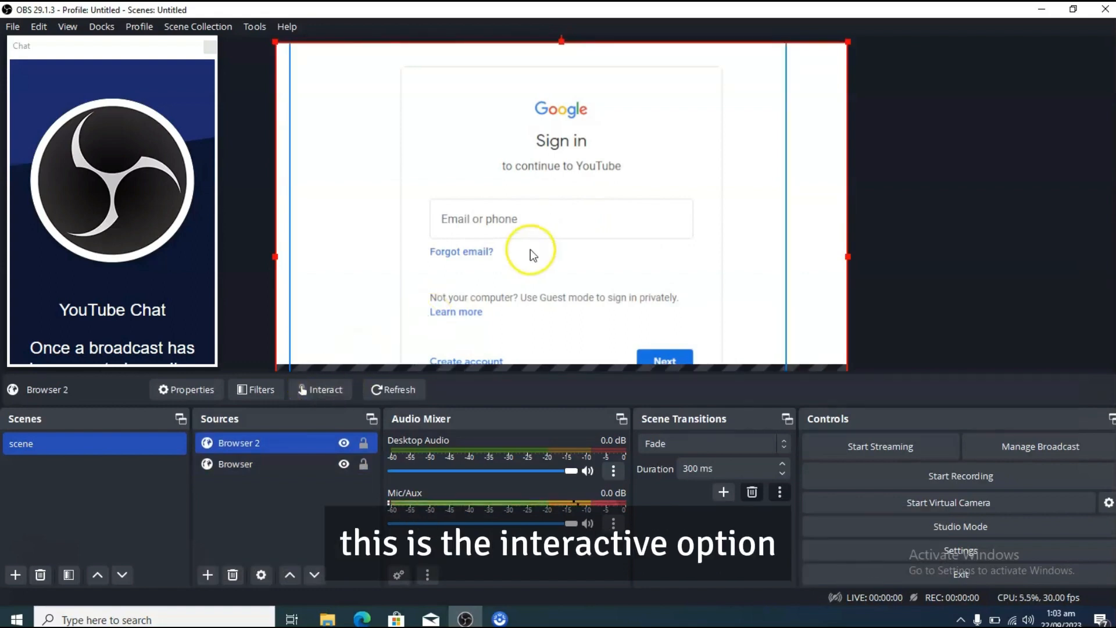
{"action": "right_click", "coordinate": [573, 169]}
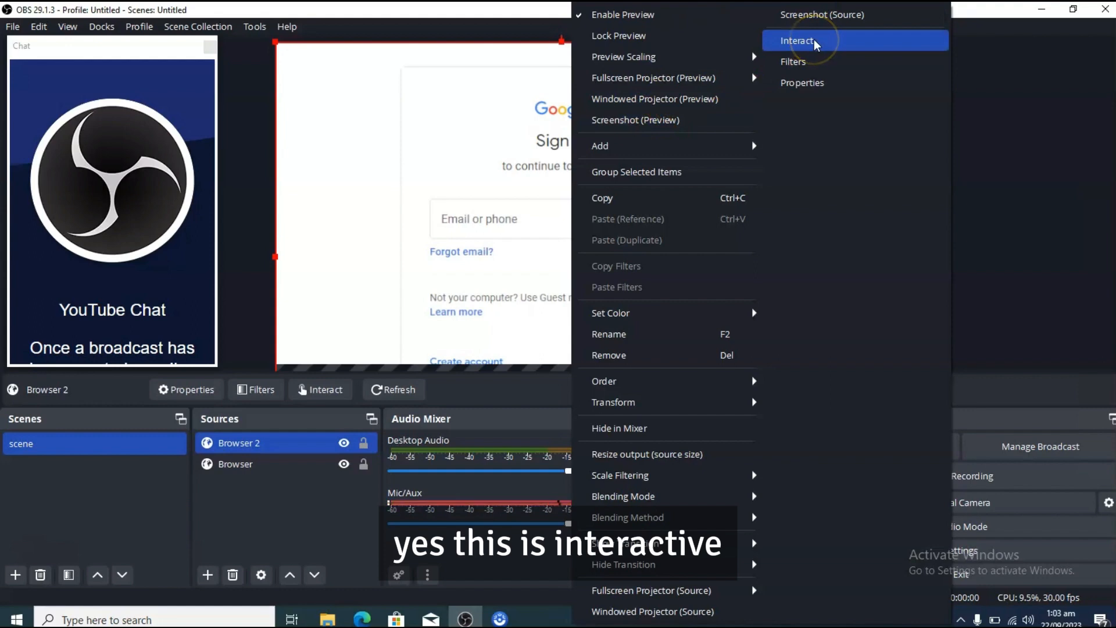
{"action": "left_click", "coordinate": [445, 145]}
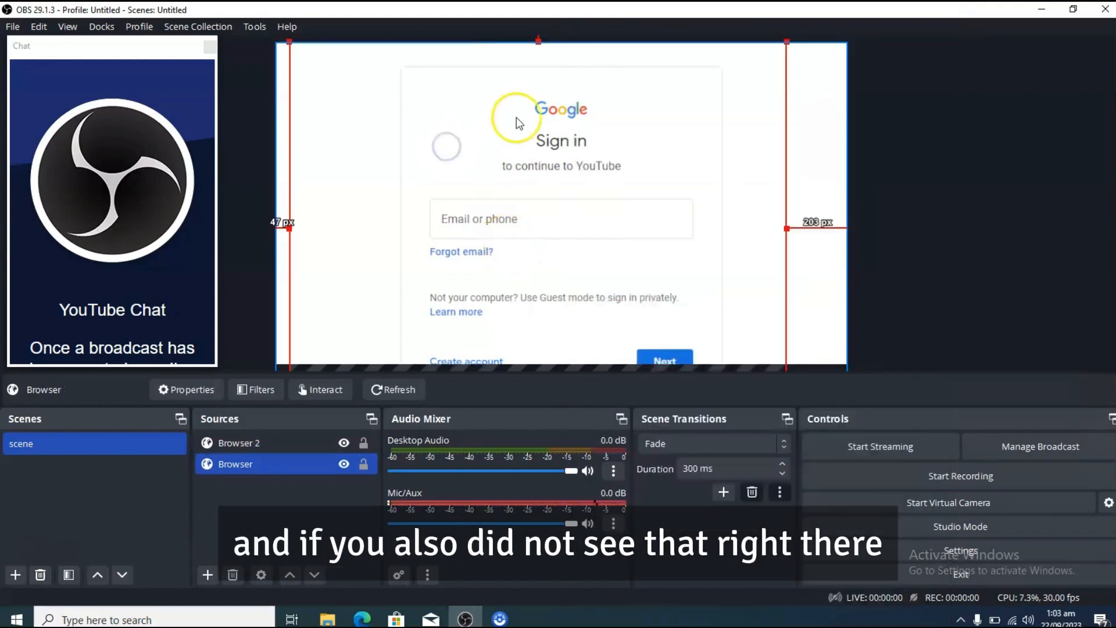
{"action": "left_click", "coordinate": [536, 116]}
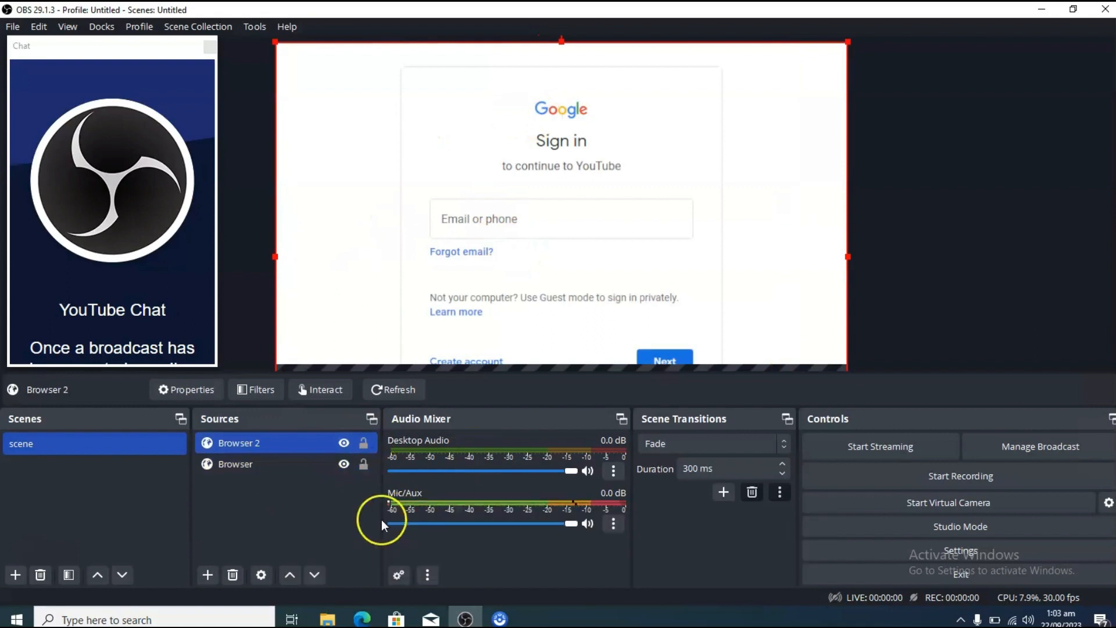
{"action": "left_click", "coordinate": [261, 575]}
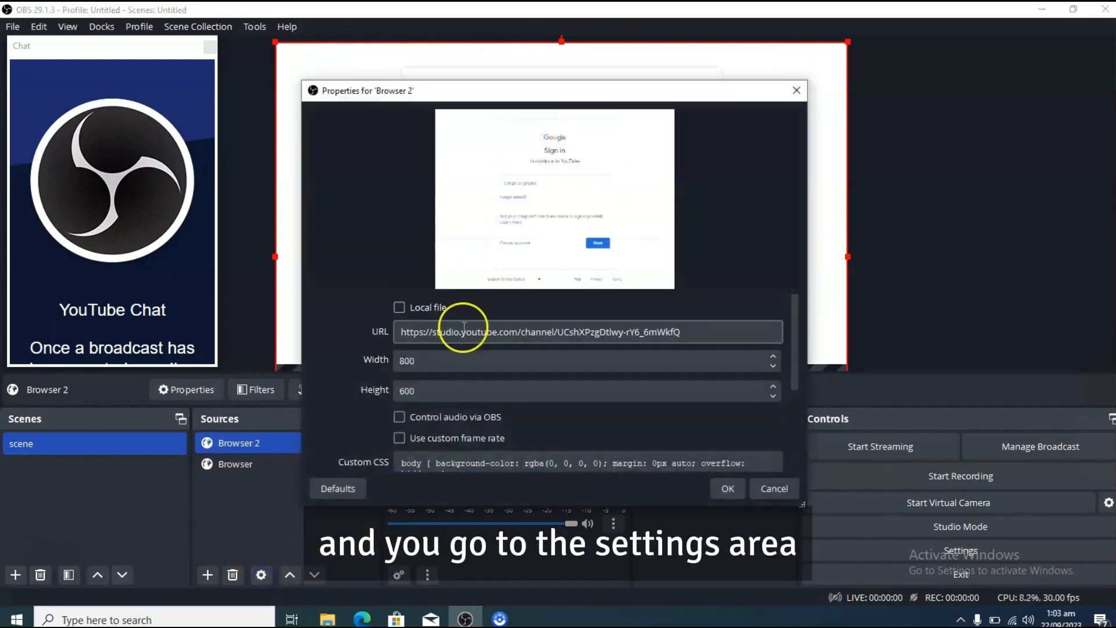
{"action": "left_click_drag", "start_coordinate": [793, 334], "coordinate": [801, 364]}
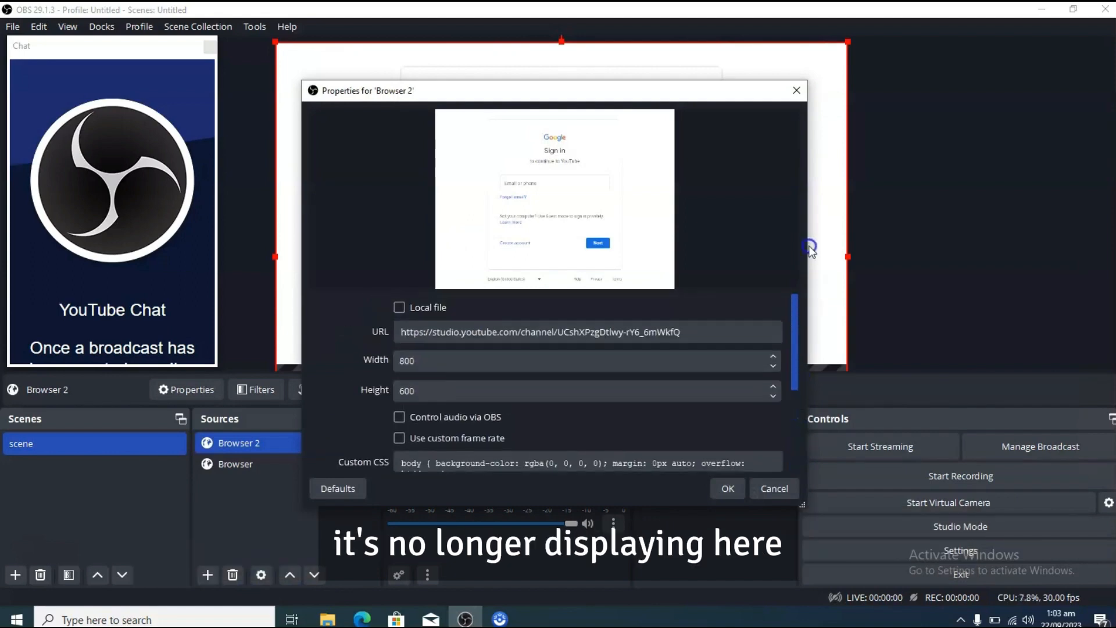
{"action": "left_click", "coordinate": [794, 91]}
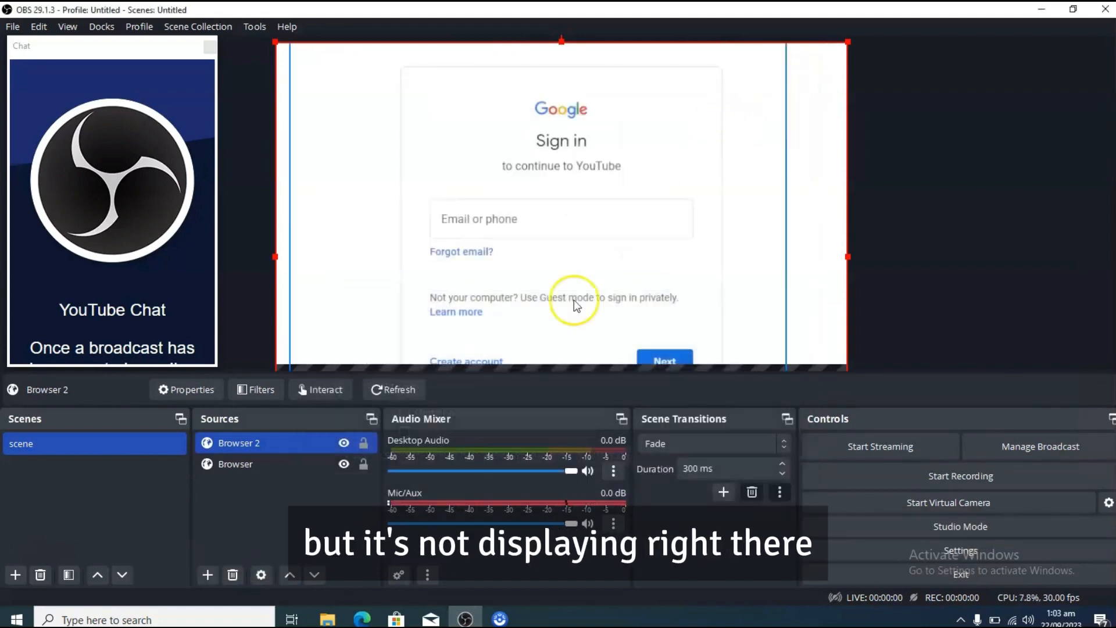
Step: Interact with the Browser 2 source's page, entering thshs in the Google sign-in field, and close the interaction window
{"action": "left_click", "coordinate": [313, 389]}
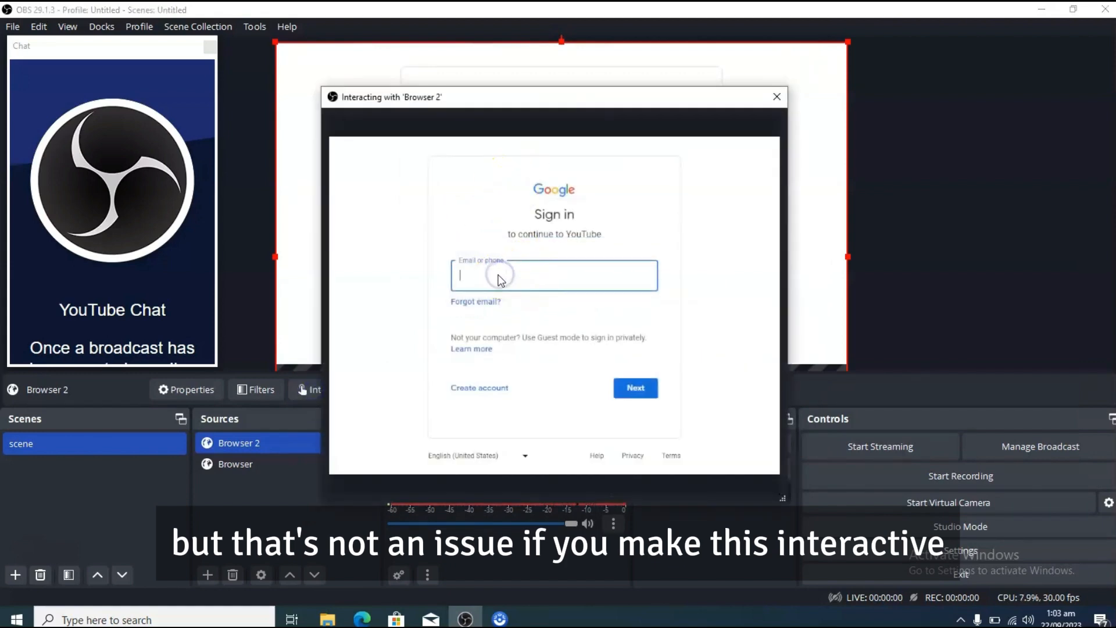
{"action": "type", "text": "t"}
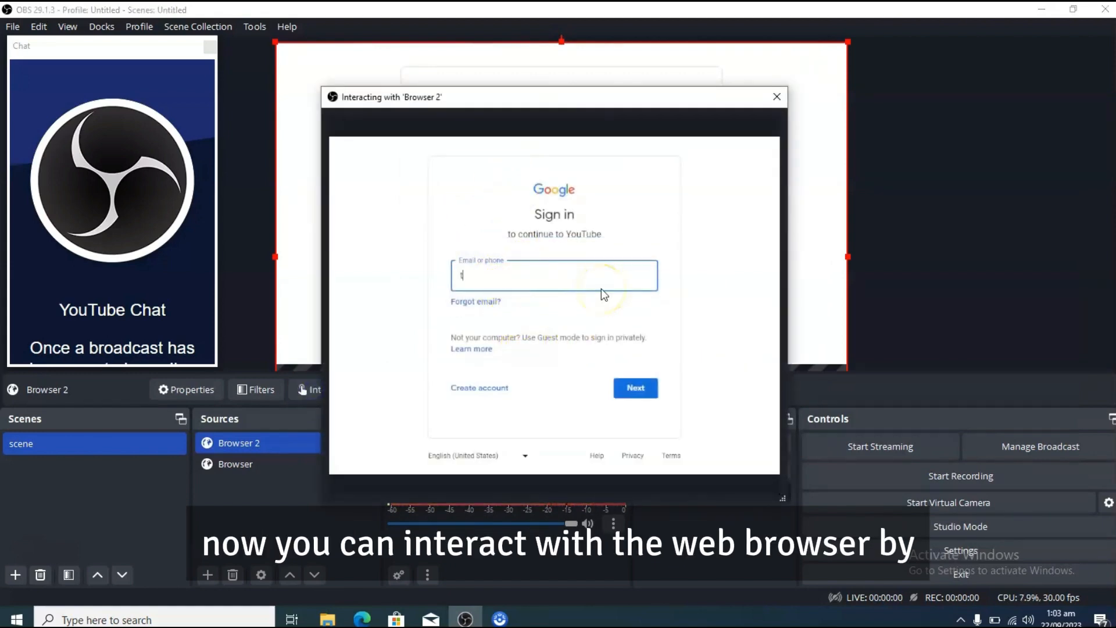
{"action": "type", "text": "hshs"}
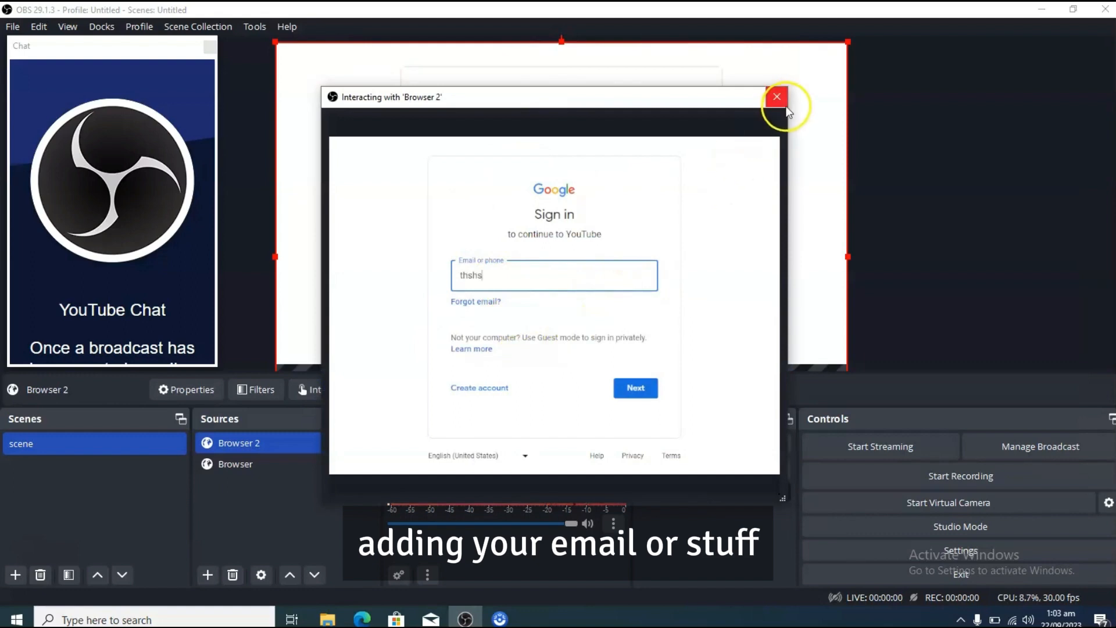
{"action": "left_click", "coordinate": [779, 99]}
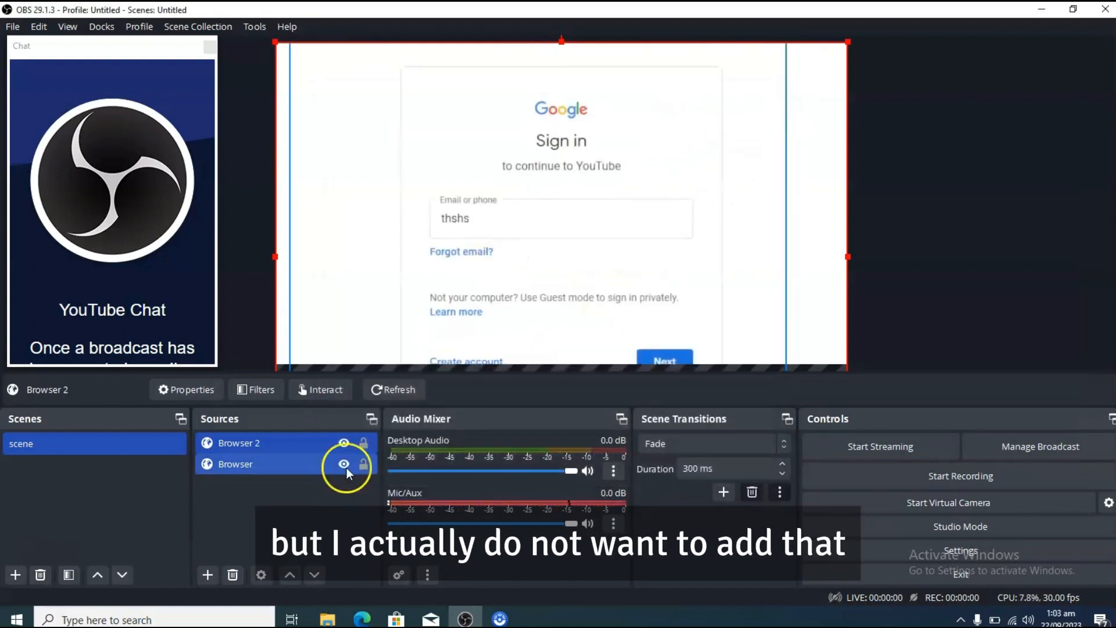
Step: Open the Browser 2 source's properties, and in Edge open the channel's Alan Wake Remastered_Moving video on YouTube and select its address
{"action": "left_click", "coordinate": [334, 443]}
{"action": "left_click", "coordinate": [259, 574]}
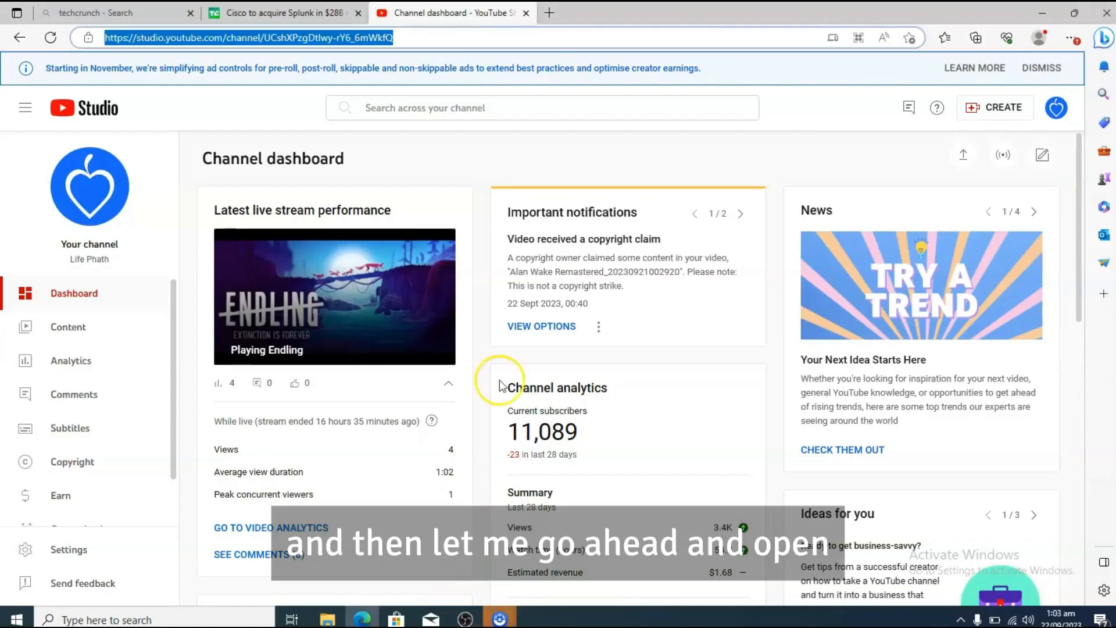
{"action": "left_click", "coordinate": [98, 333]}
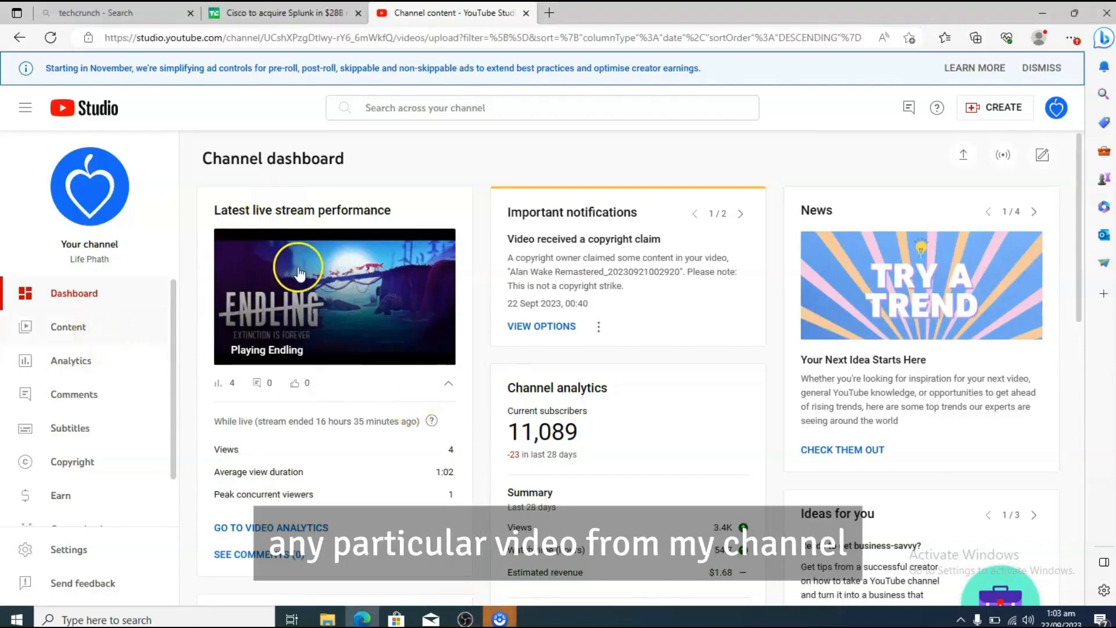
{"action": "left_click", "coordinate": [82, 332]}
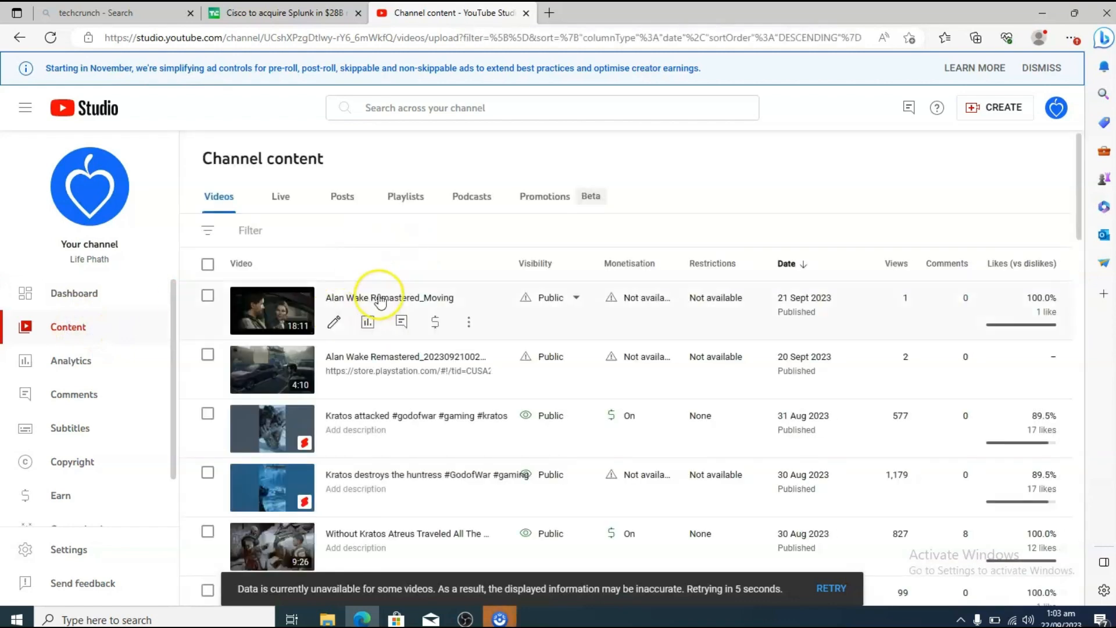
{"action": "left_click", "coordinate": [469, 325]}
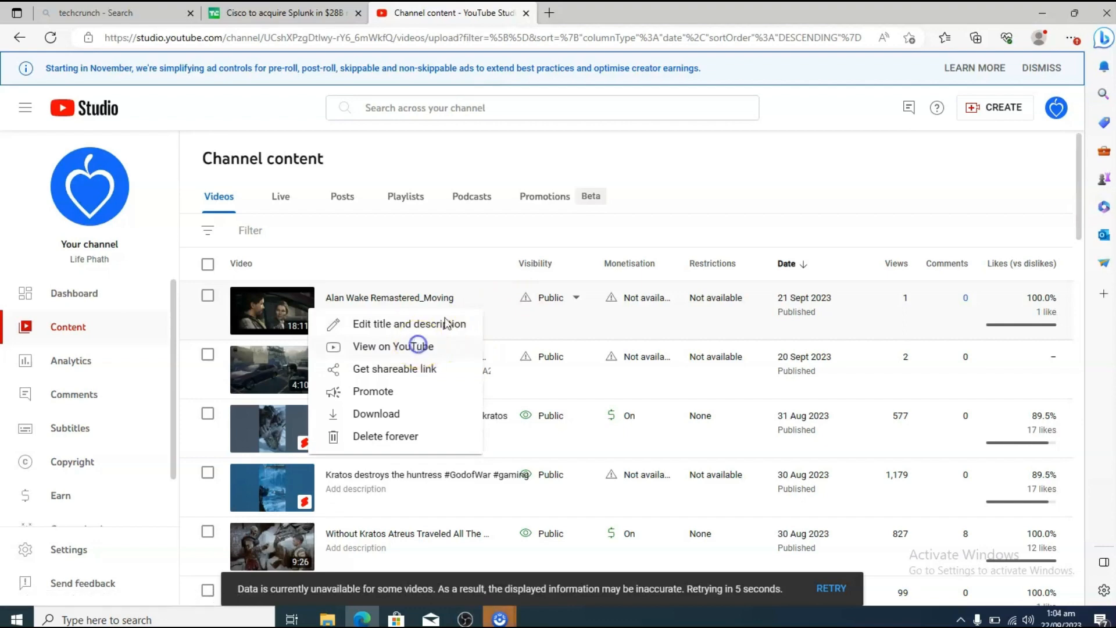
{"action": "left_click", "coordinate": [422, 346]}
{"action": "left_click", "coordinate": [506, 37]}
{"action": "key", "text": "ctrl+c"}
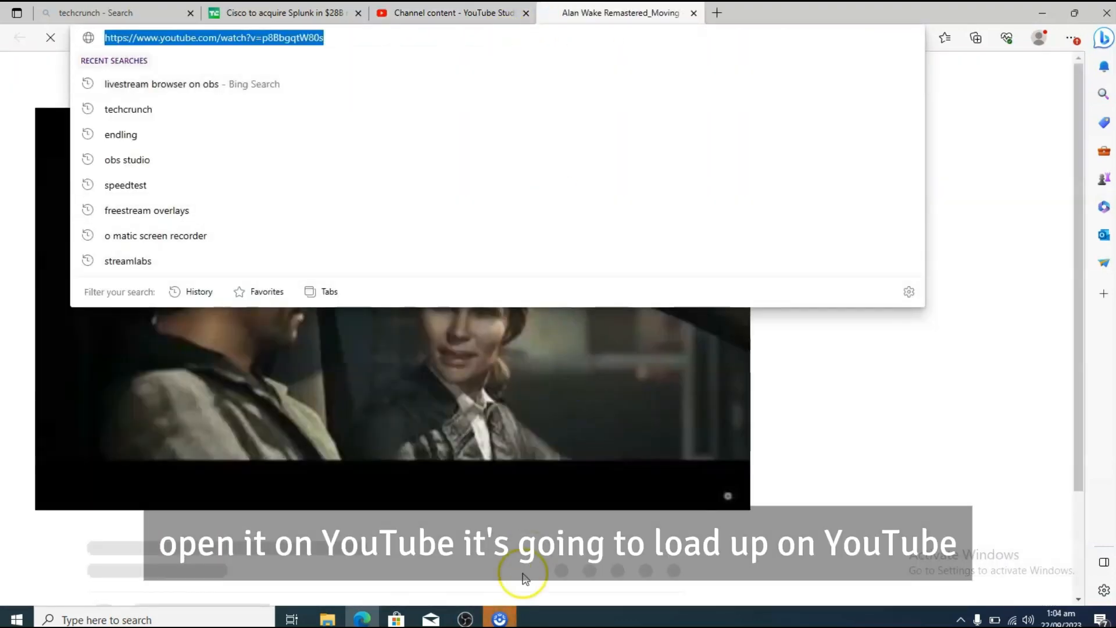
{"action": "left_click", "coordinate": [411, 595]}
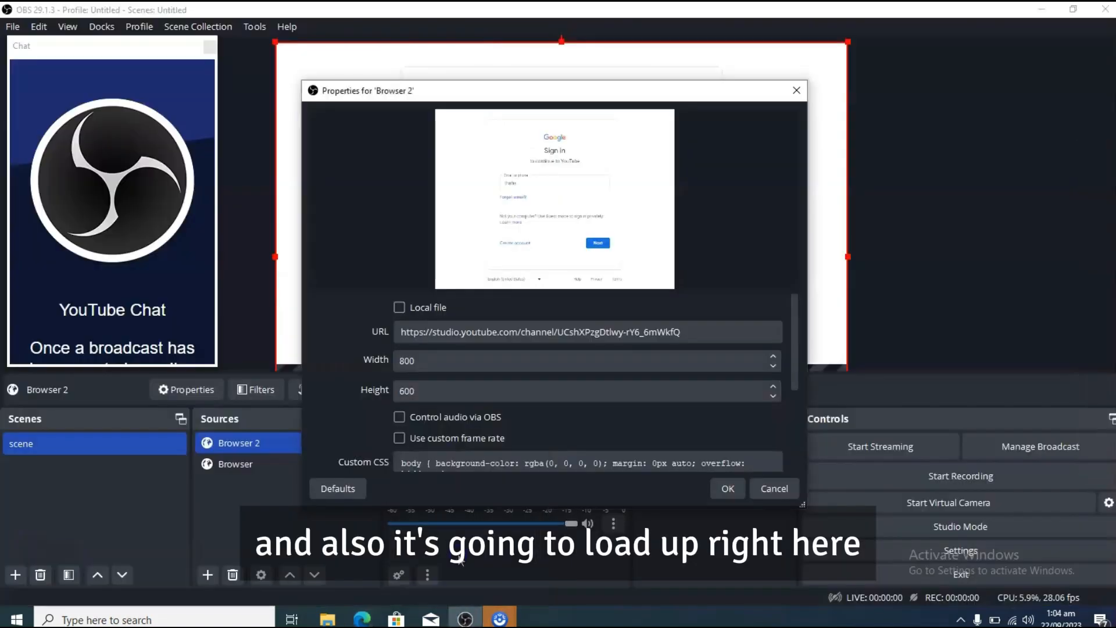
{"action": "left_click", "coordinate": [475, 331]}
{"action": "key", "text": "ctrl+a"}
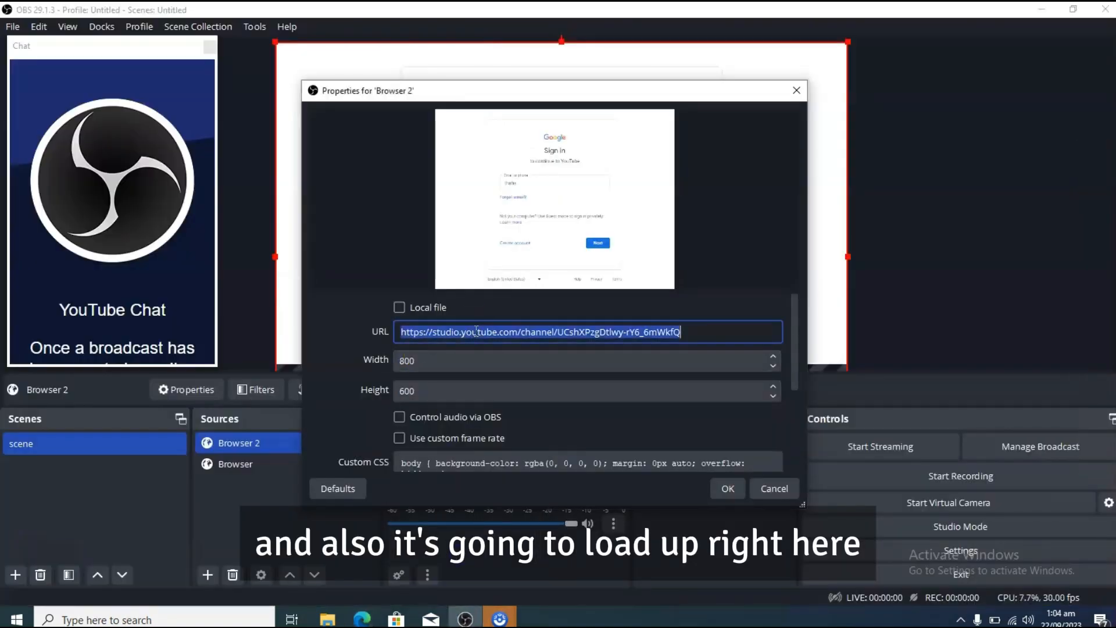
{"action": "key", "text": "ctrl+v"}
{"action": "left_click", "coordinate": [719, 489]}
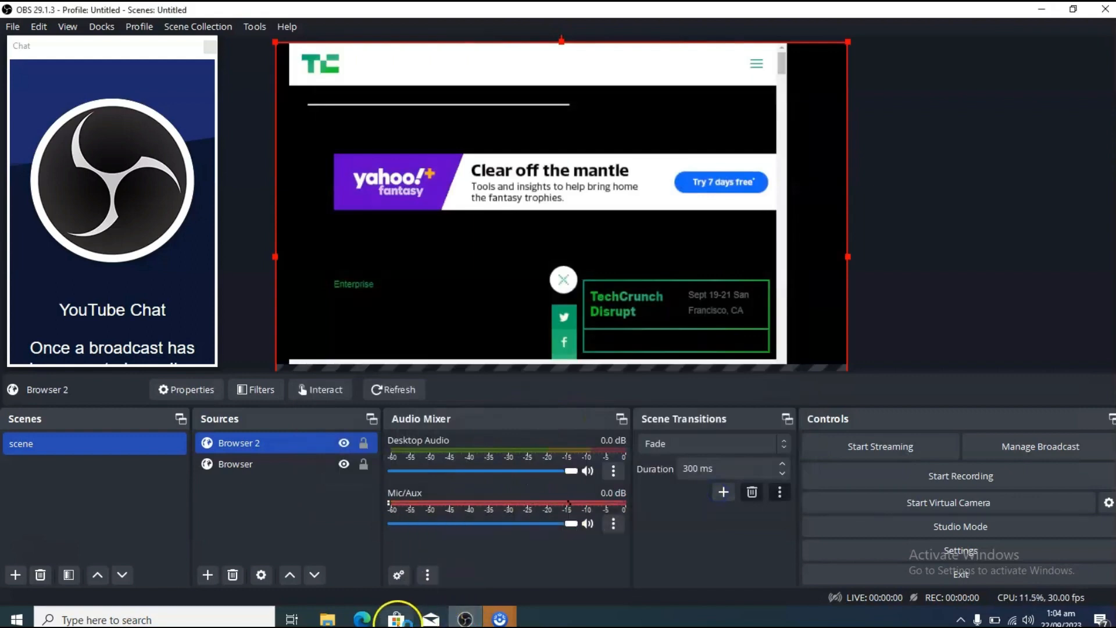
Step: Switch to Edge to pause the loading YouTube video, and return to OBS Studio
{"action": "mouse_move", "coordinate": [361, 618]}
{"action": "left_click", "coordinate": [345, 563]}
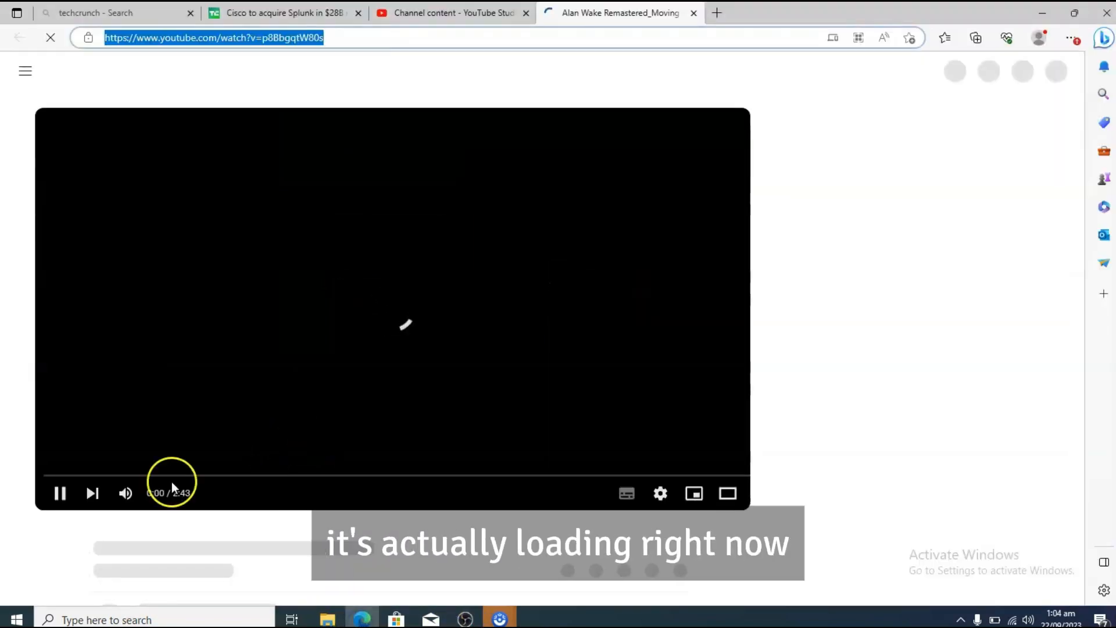
{"action": "left_click", "coordinate": [60, 494]}
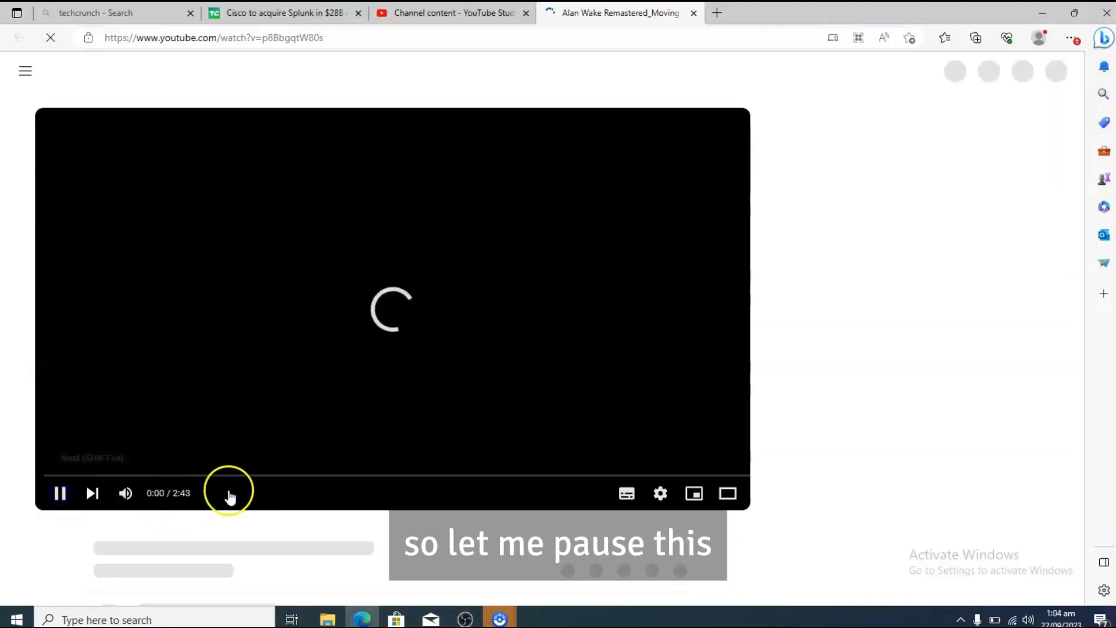
{"action": "key", "text": "alt+Tab"}
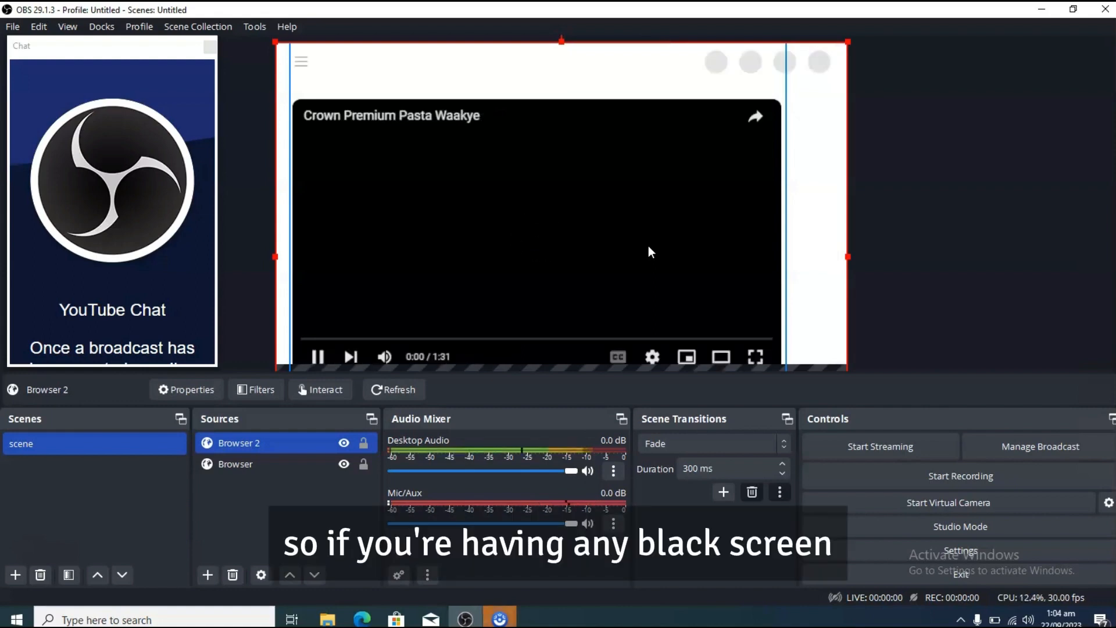
Step: Select the TechCrunch Browser source in the preview and open its interaction window
{"action": "left_click", "coordinate": [323, 362]}
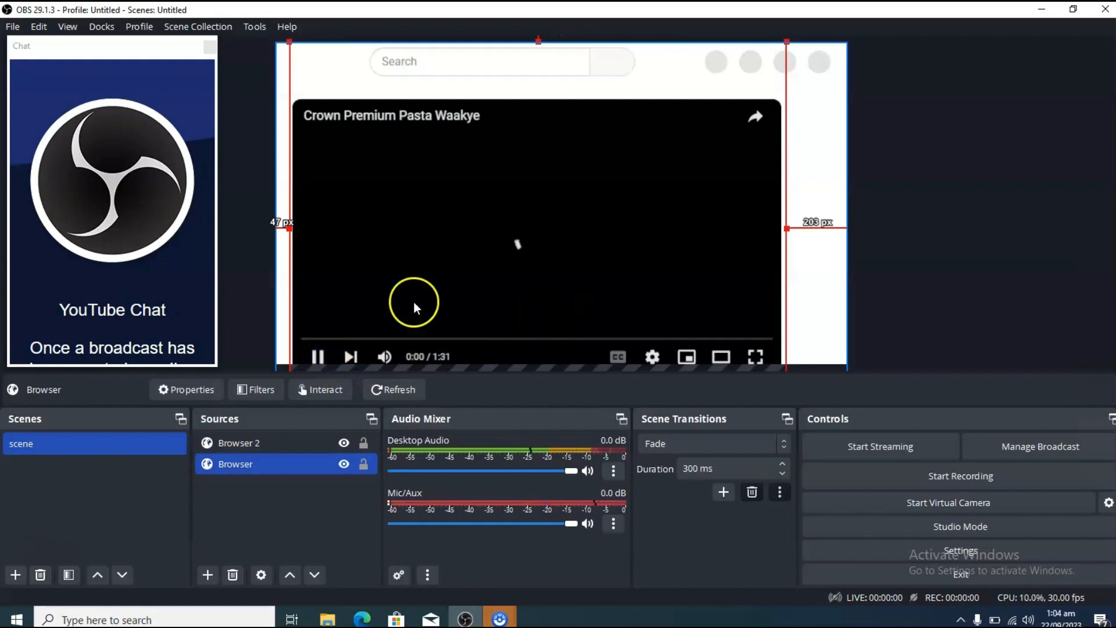
{"action": "left_click", "coordinate": [340, 390]}
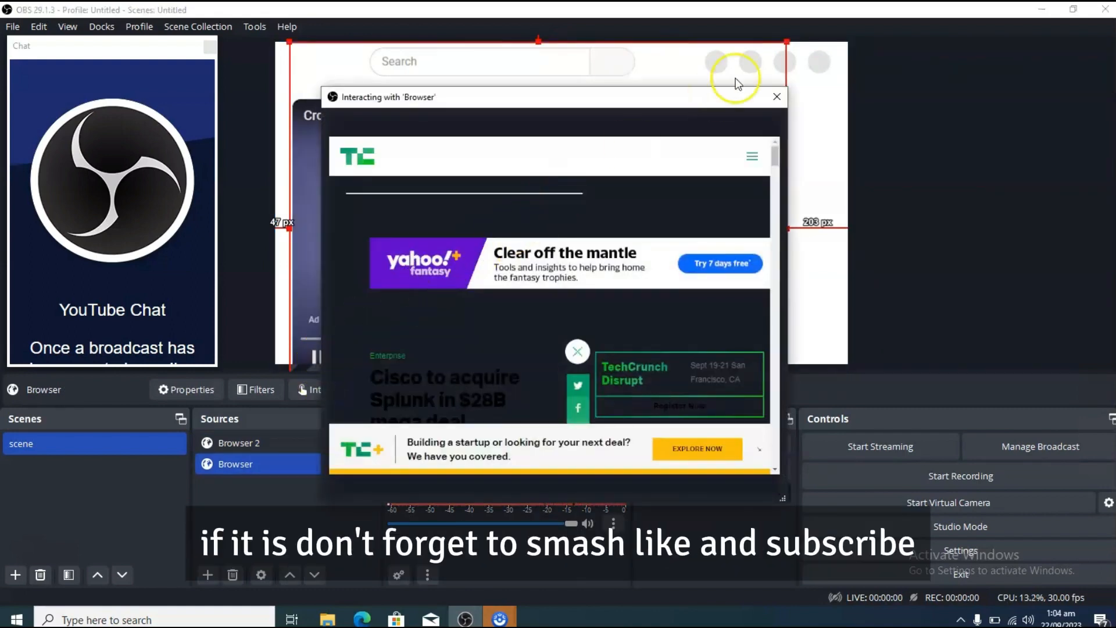
Step: Close the Browser source's interaction window and remove both the Browser and Browser 2 sources from the scene, confirming each removal
{"action": "left_click", "coordinate": [777, 97]}
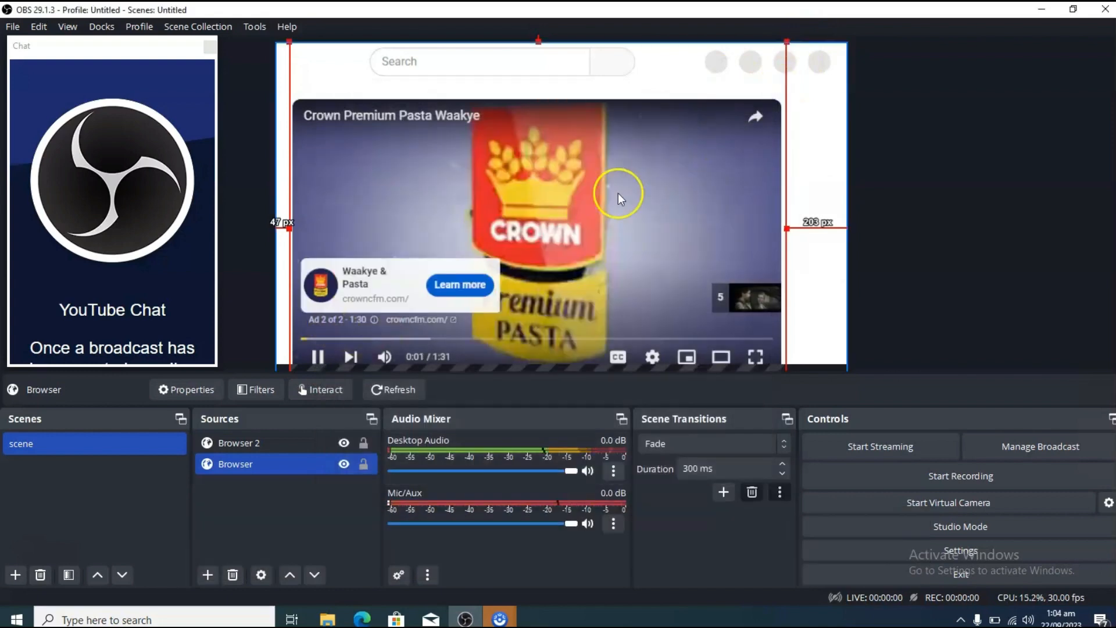
{"action": "left_click", "coordinate": [233, 574]}
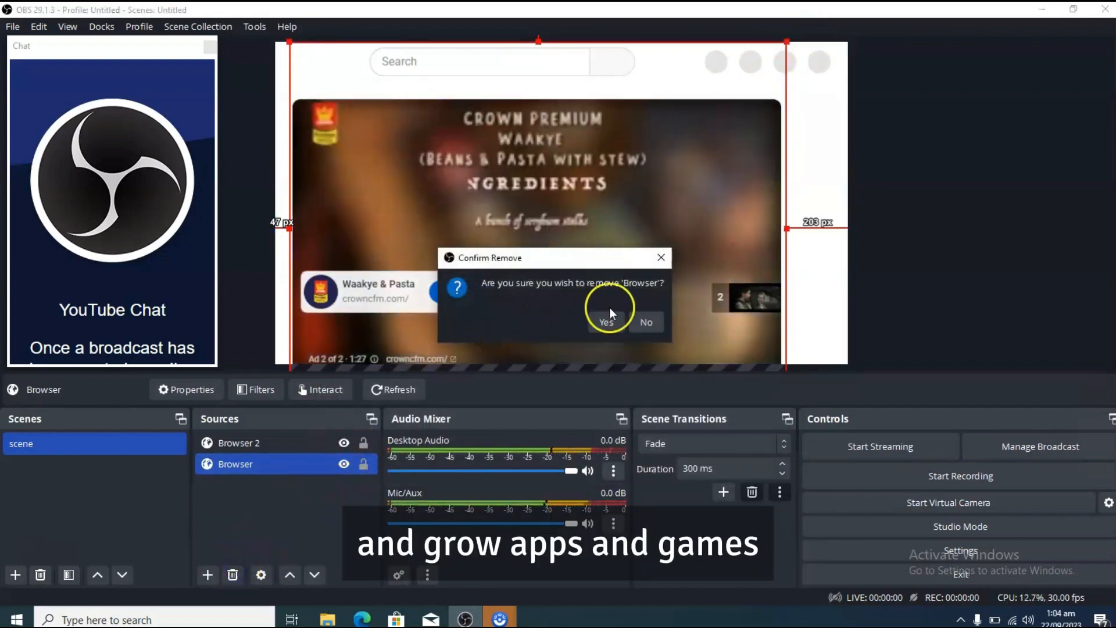
{"action": "left_click", "coordinate": [606, 321]}
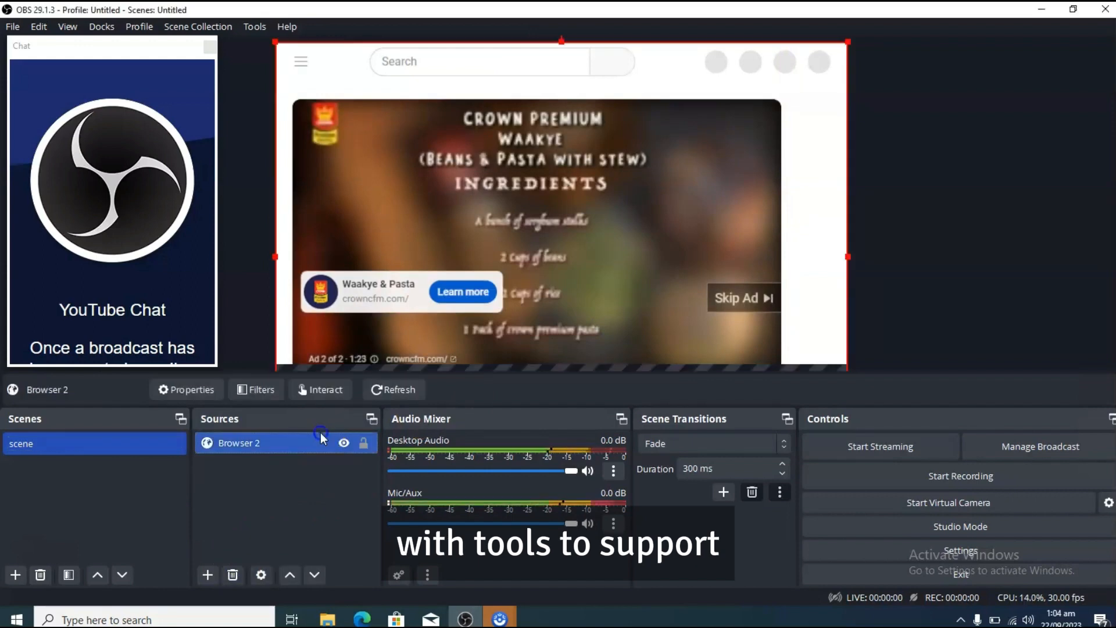
{"action": "left_click", "coordinate": [233, 575]}
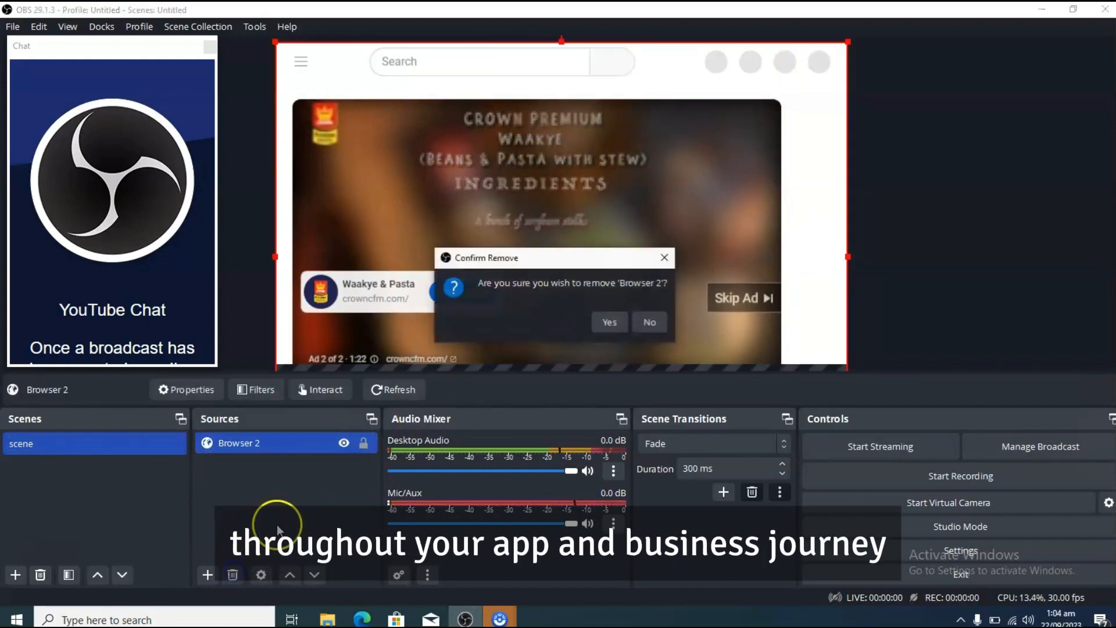
{"action": "left_click", "coordinate": [608, 321]}
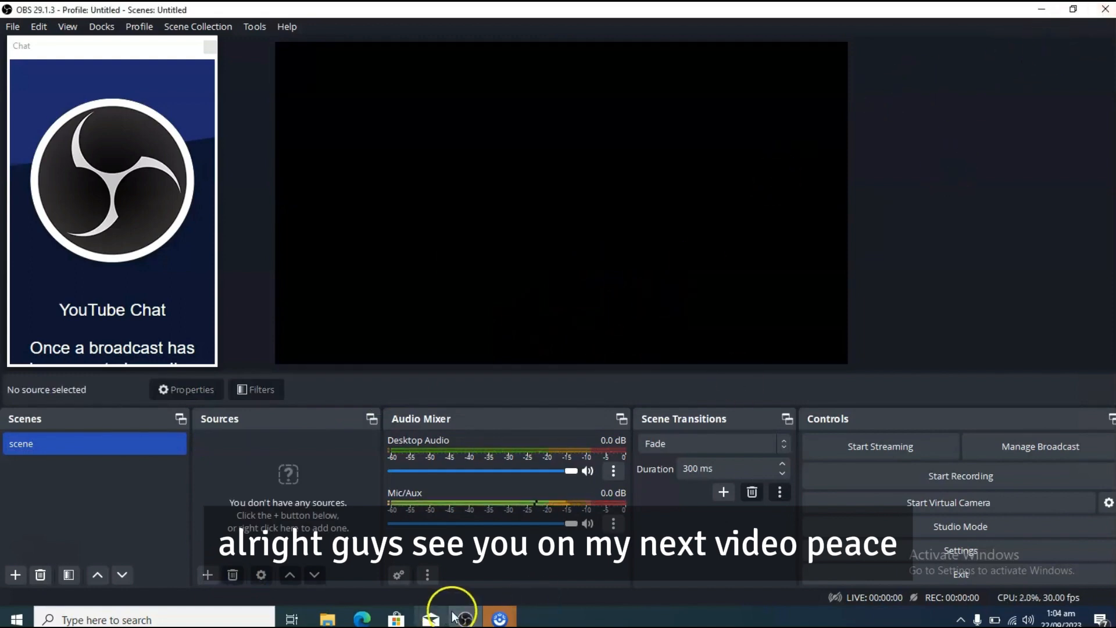
{"action": "mouse_move", "coordinate": [499, 617]}
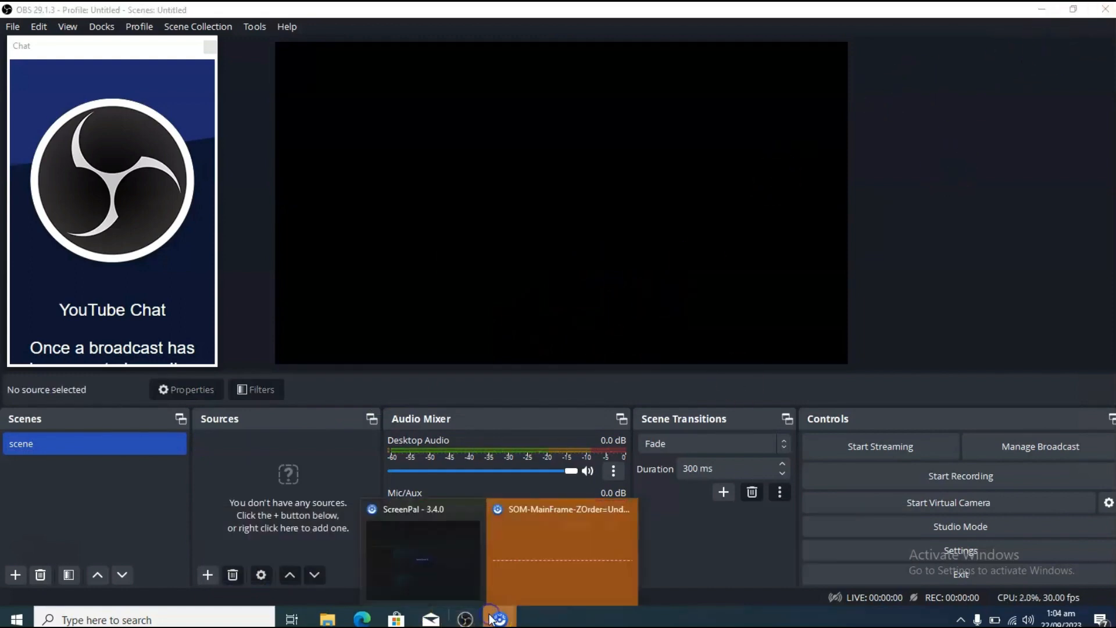
{"action": "left_click", "coordinate": [530, 525]}
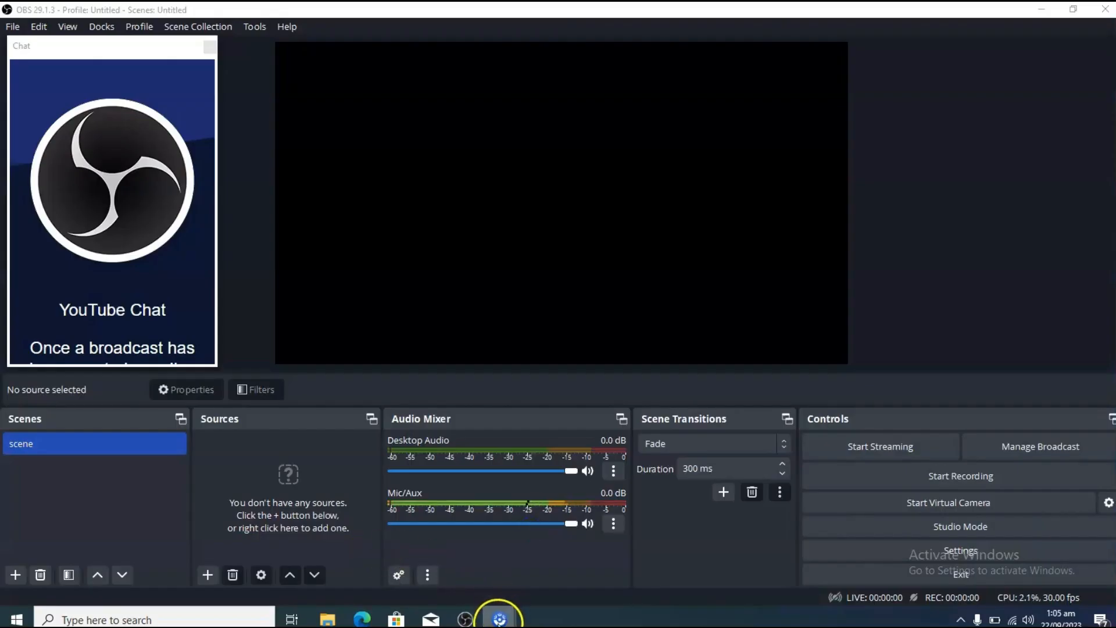